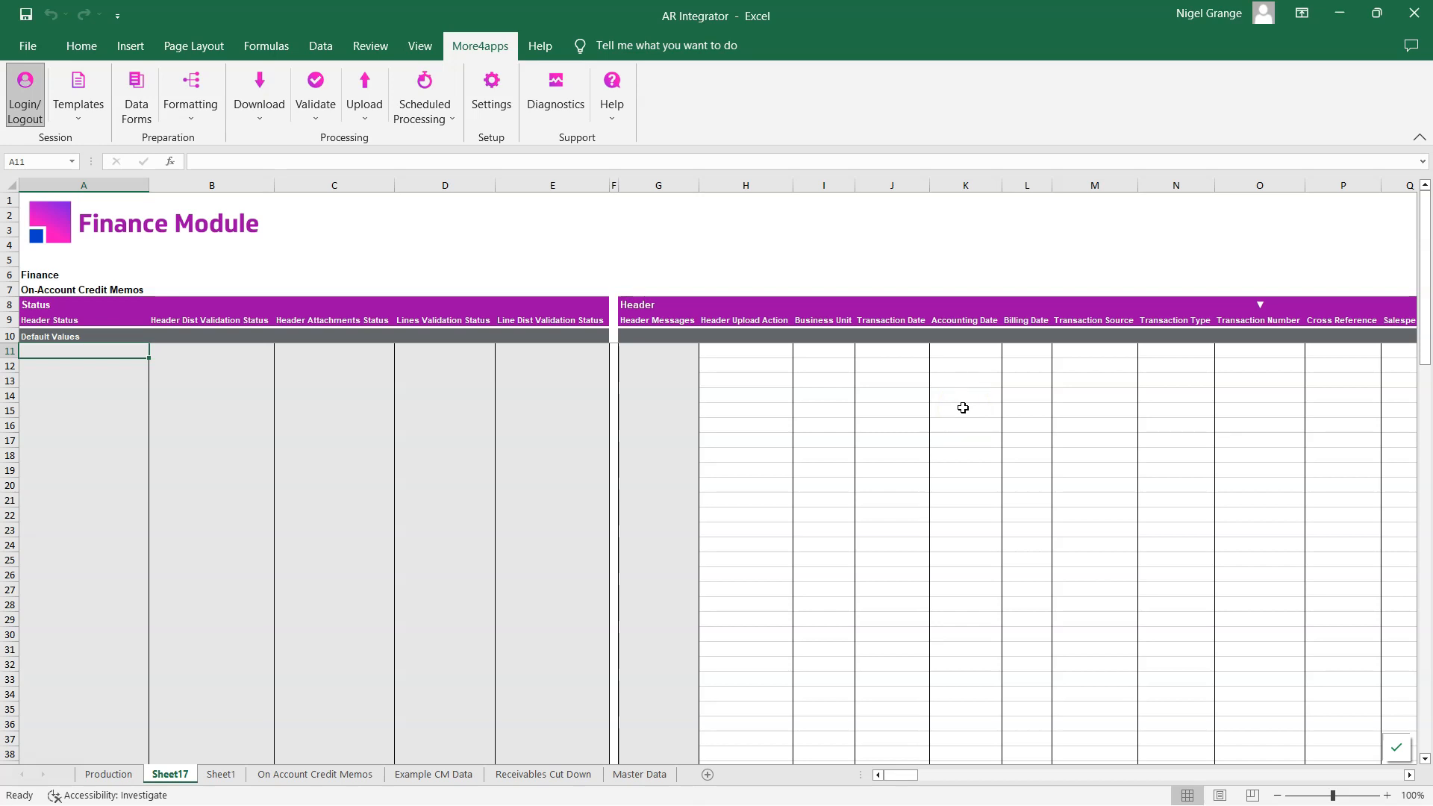
drag(905, 775, 947, 770)
drag(694, 185, 1171, 202)
right_click(802, 272)
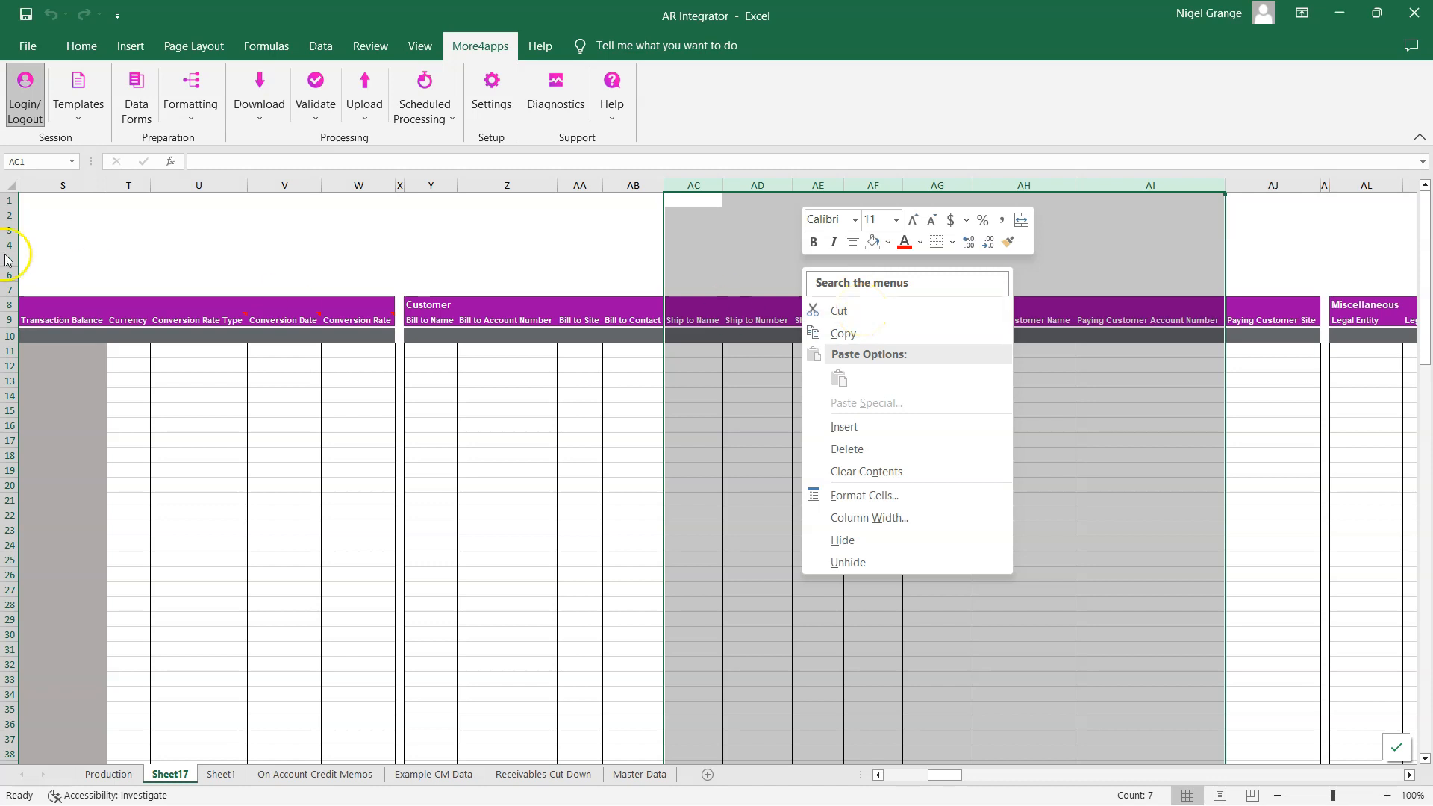
click(504, 474)
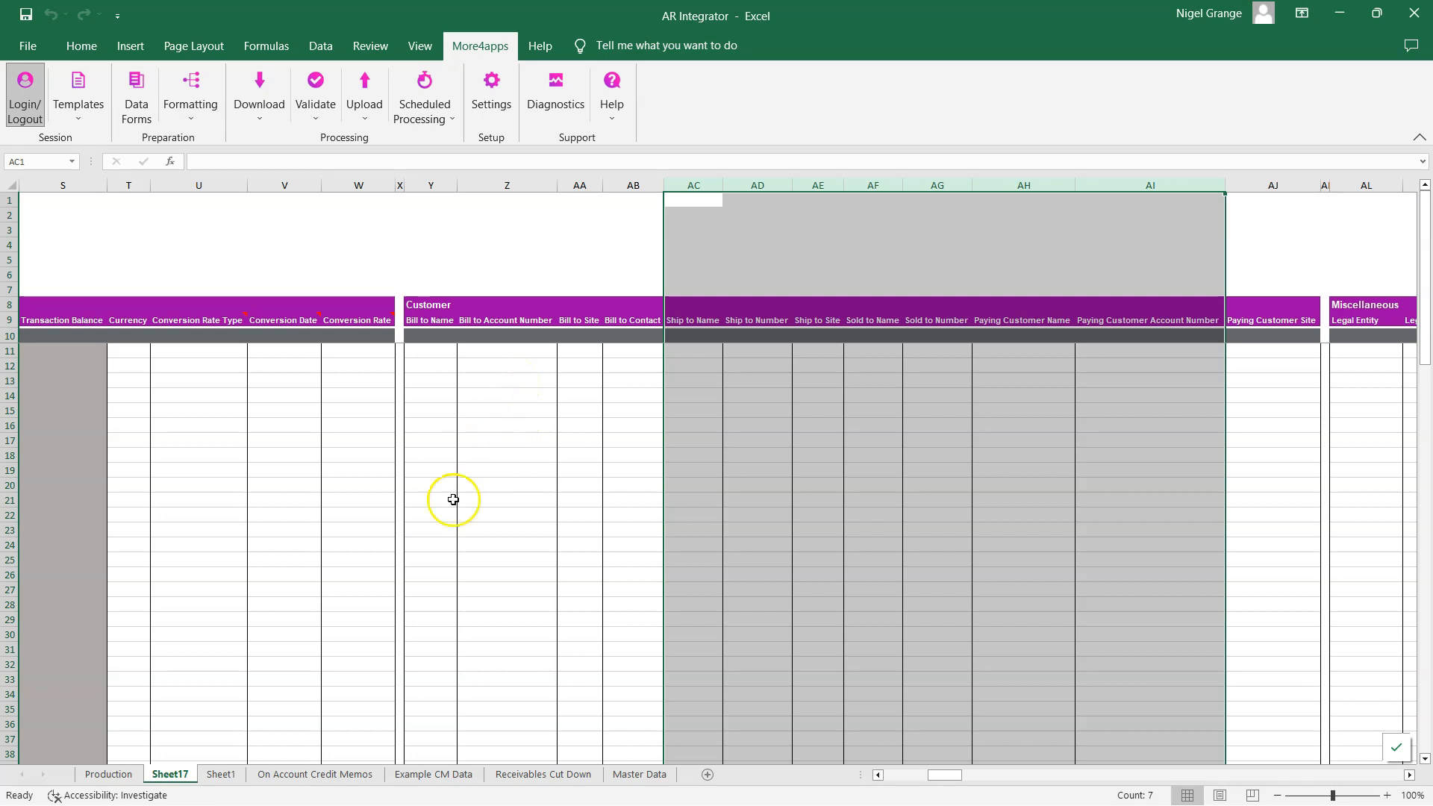
Review the On Account Credit Memos template and the prepared rows on the Example CM Data sheet.
click(306, 774)
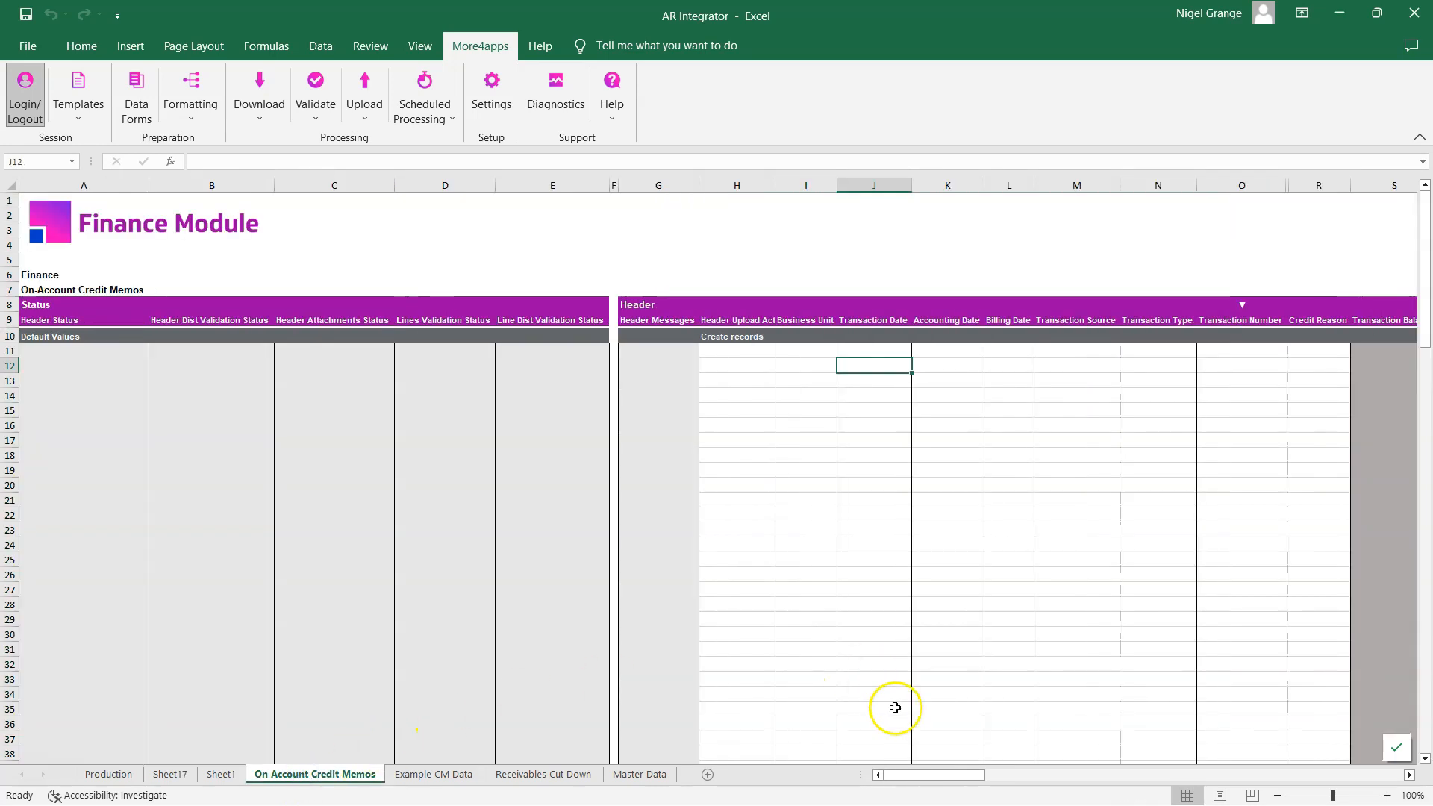
drag(916, 776, 881, 759)
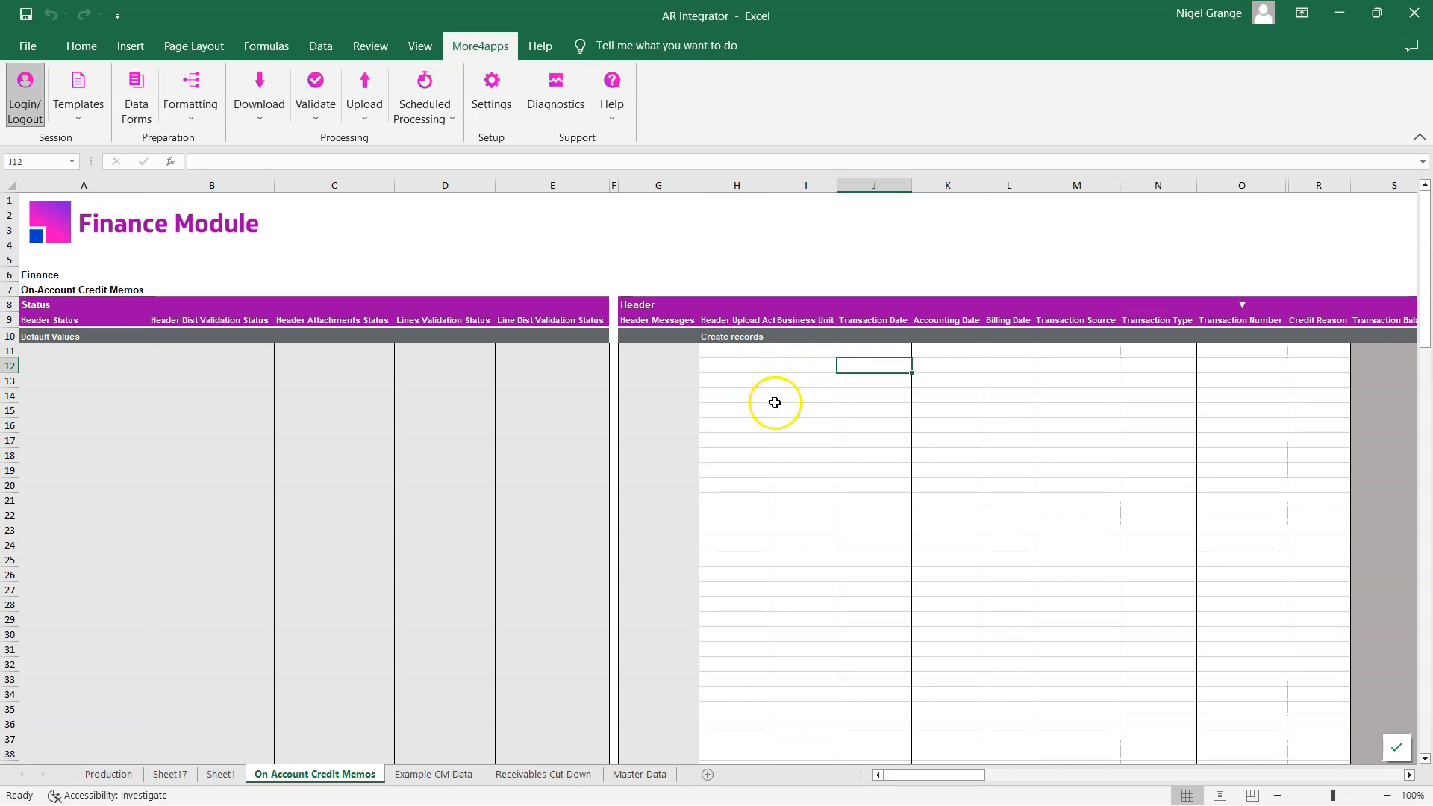
click(429, 776)
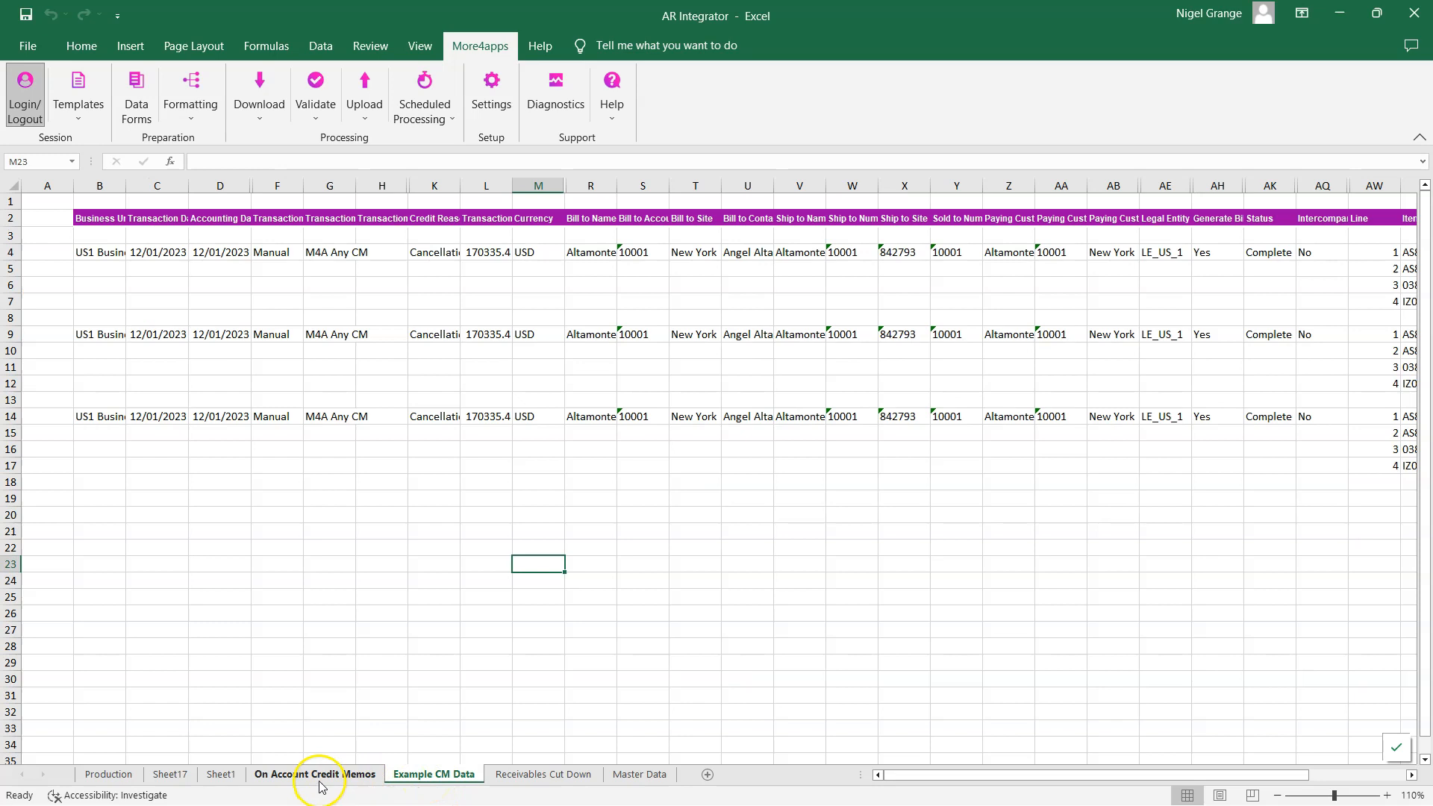
click(320, 776)
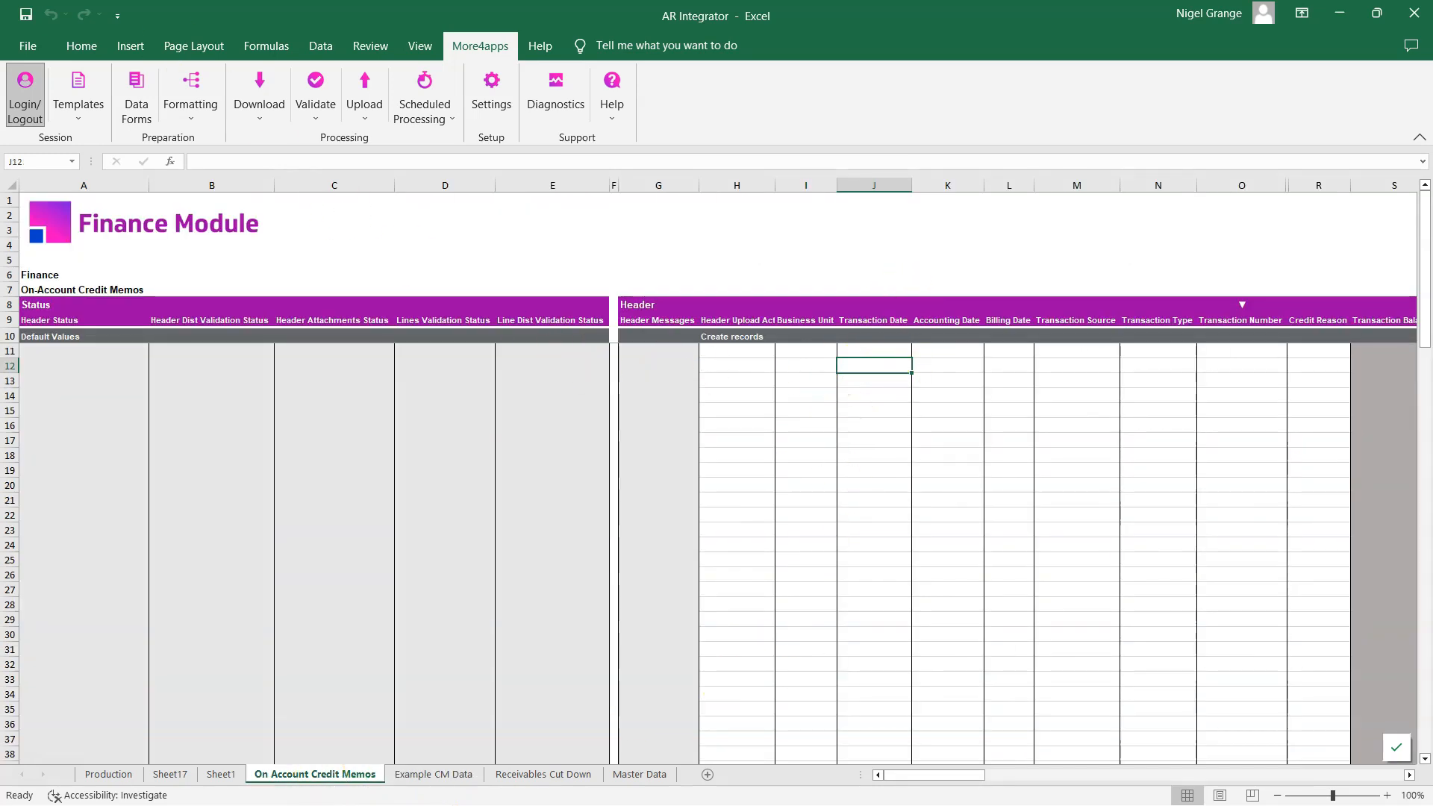
In the header data form for row 12, set Business Unit to US1 Business Unit and Accounting Date to 6/04/2023.
click(137, 97)
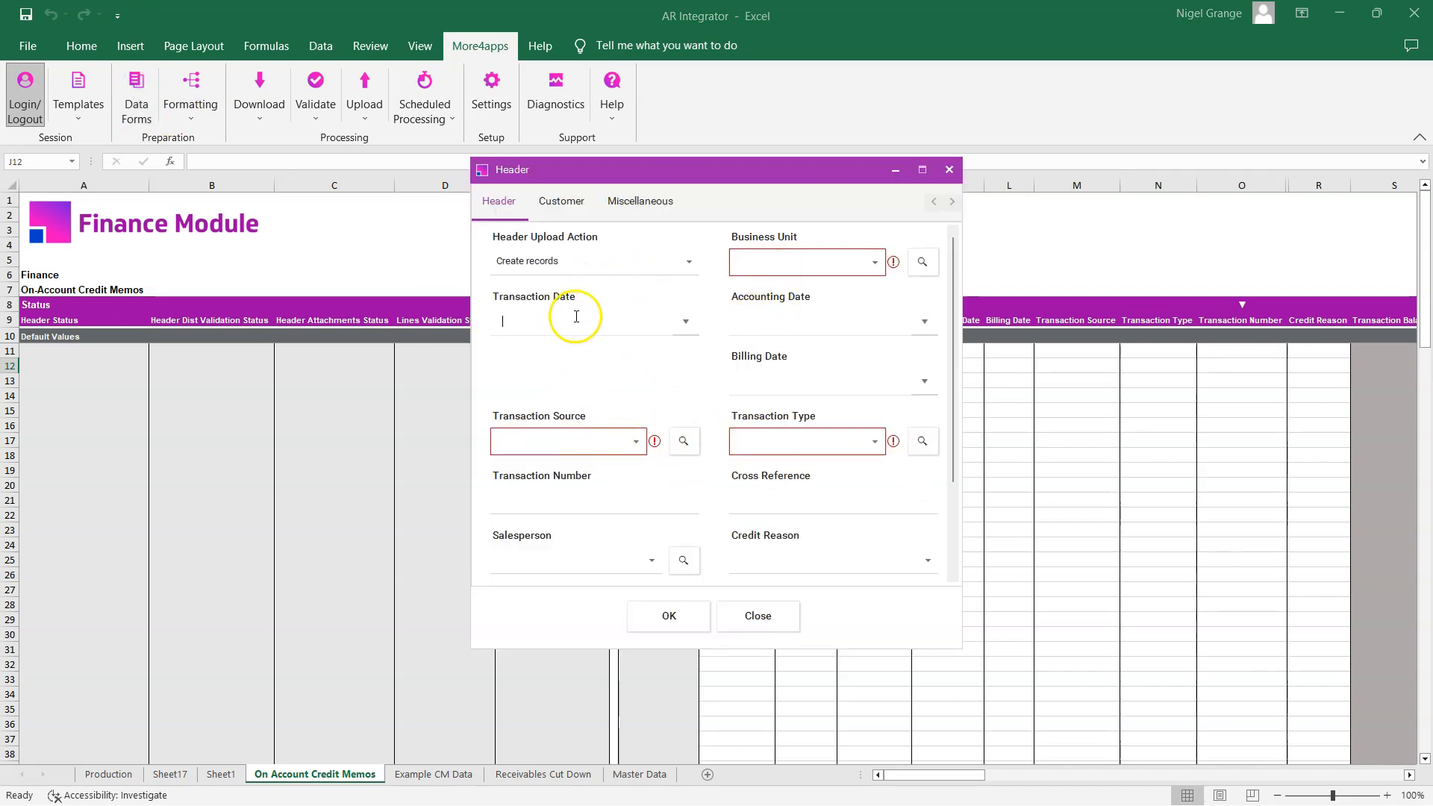
click(759, 262)
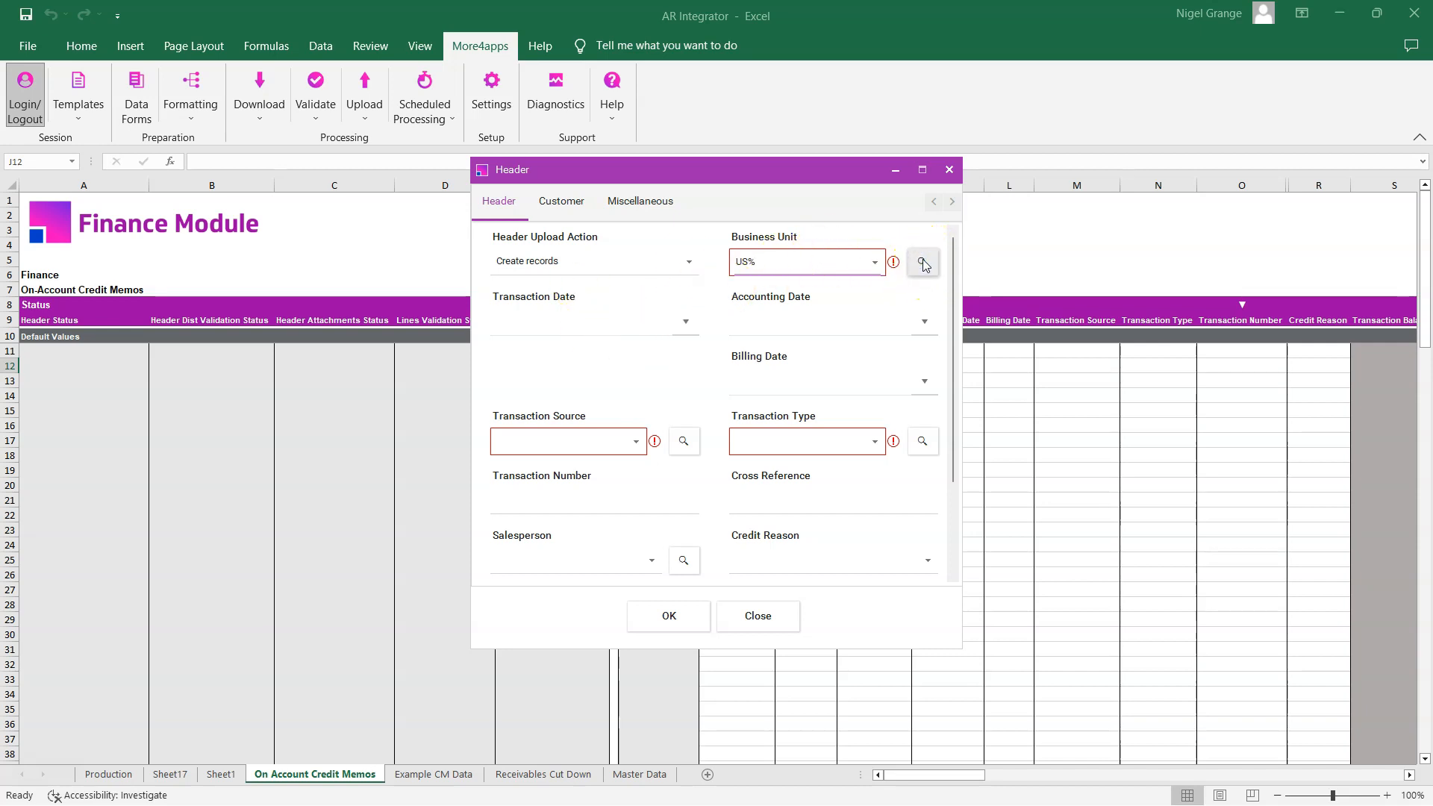
click(874, 262)
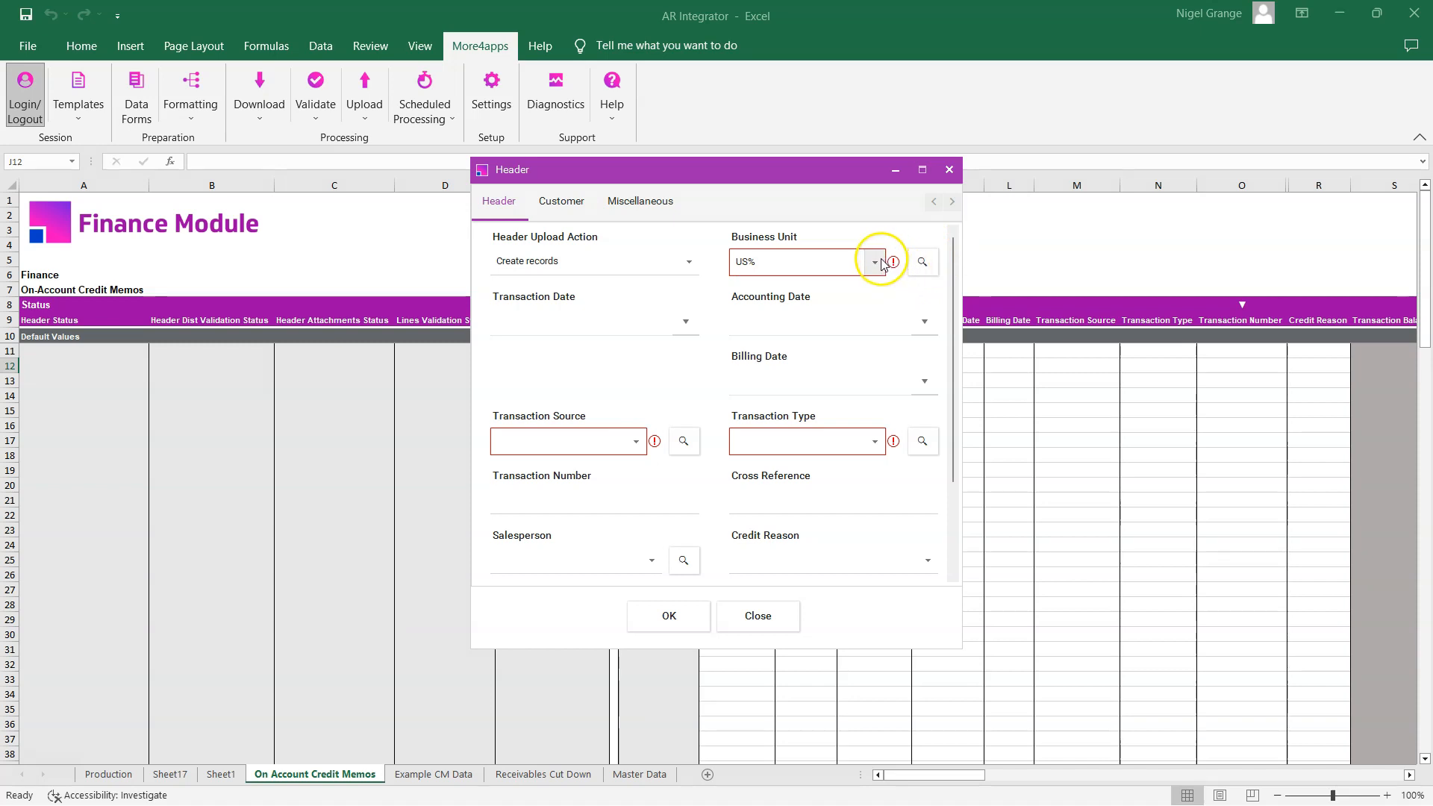
click(792, 315)
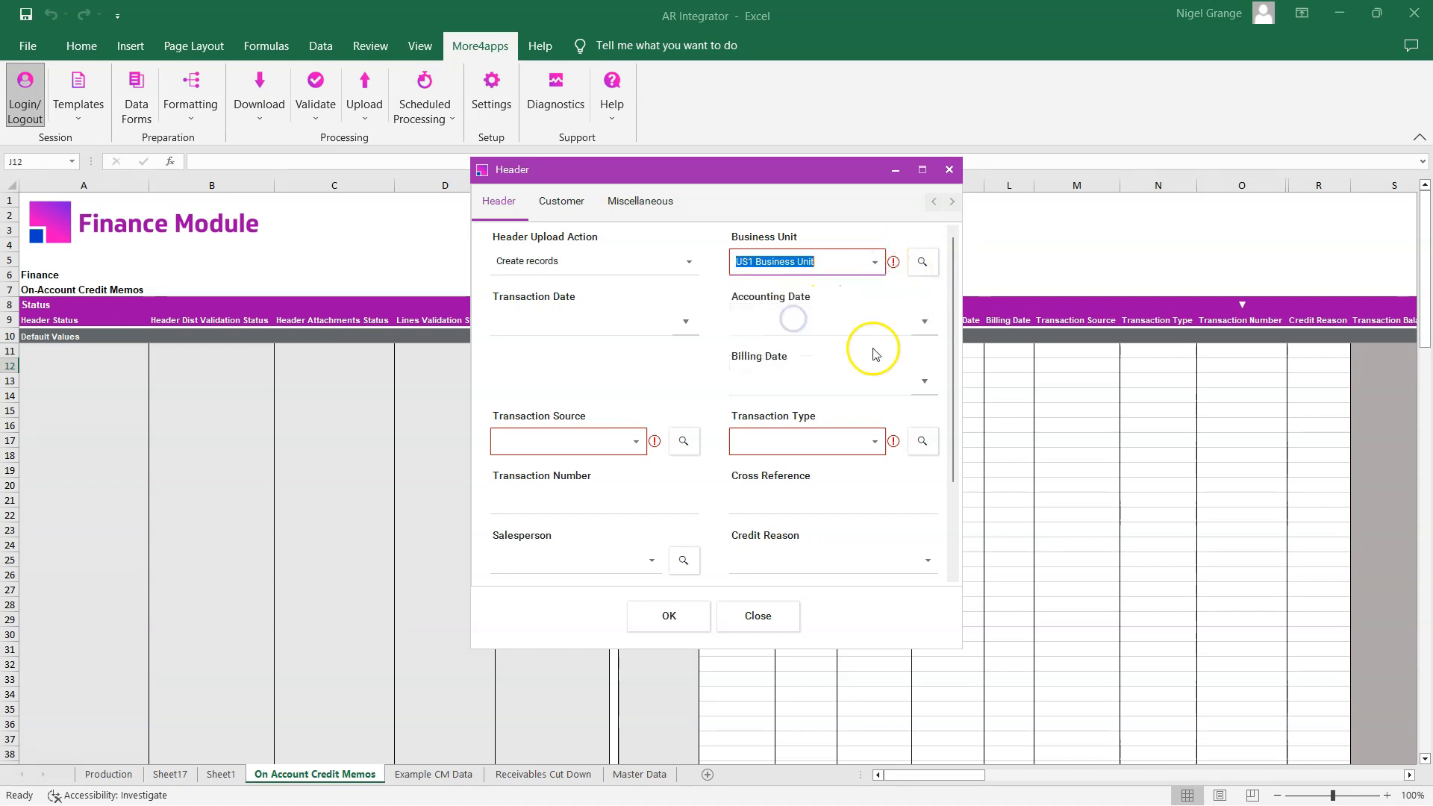
click(926, 321)
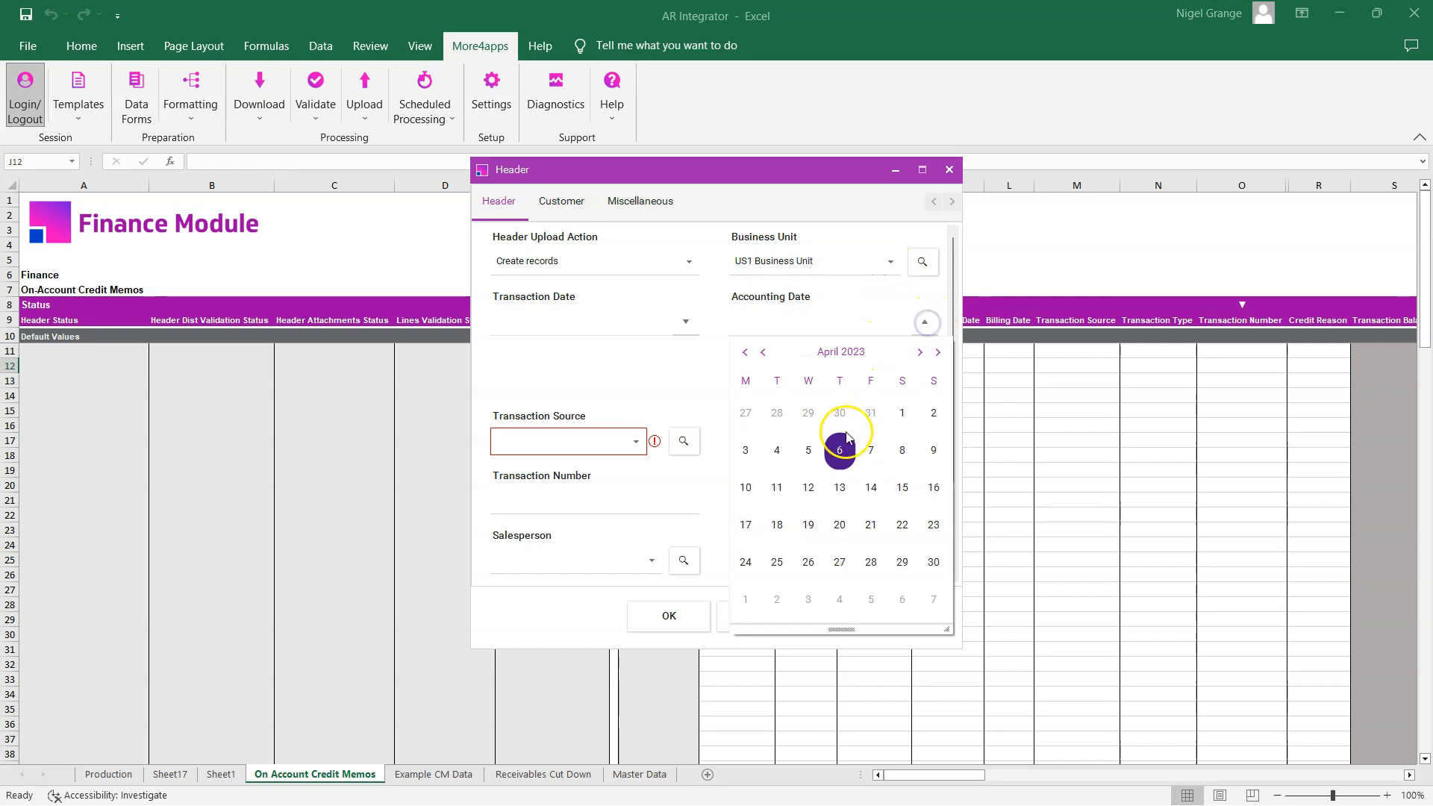
click(837, 446)
Look through the data form's remaining Header fields and its Customer and Miscellaneous sections, and close it without keeping the entries.
click(636, 441)
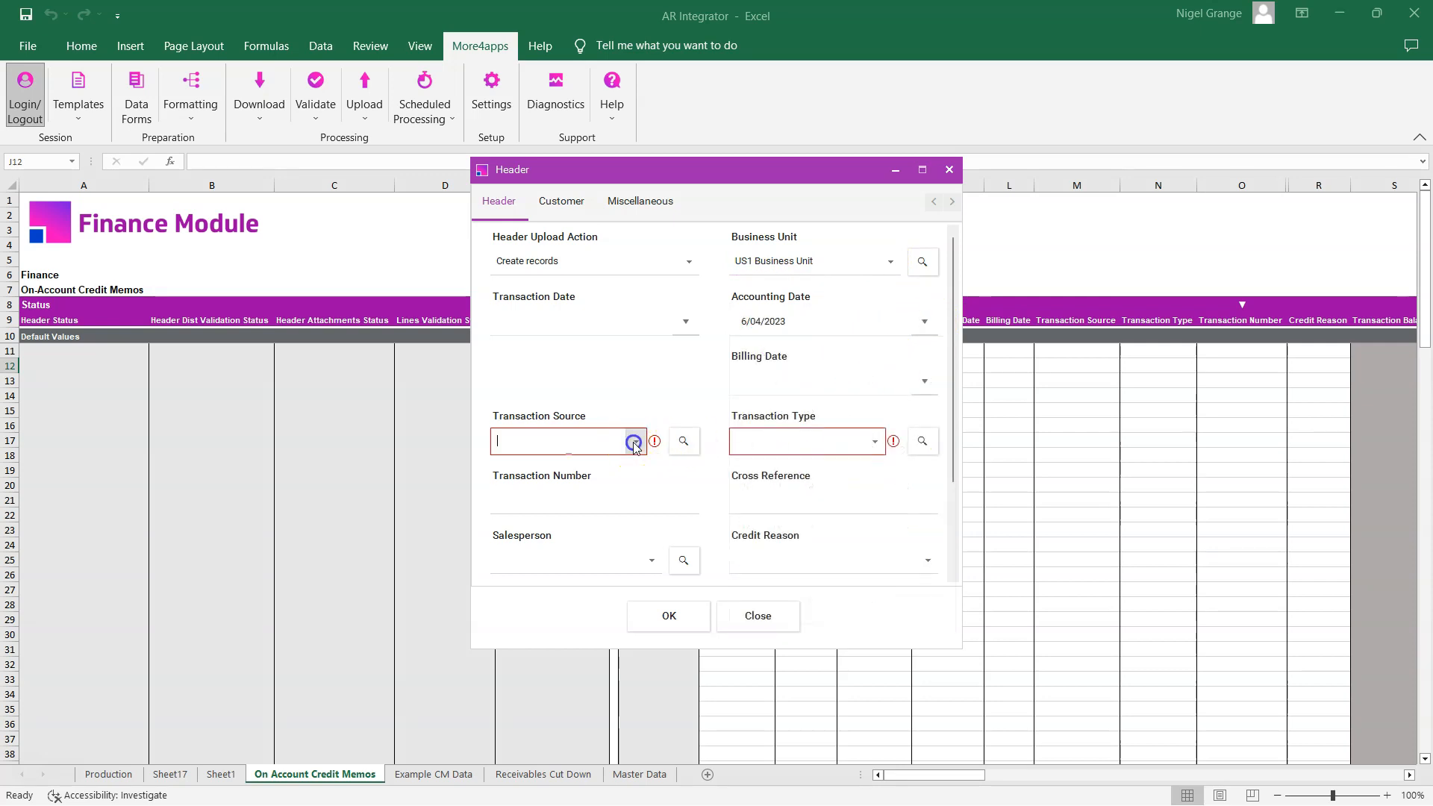
click(742, 380)
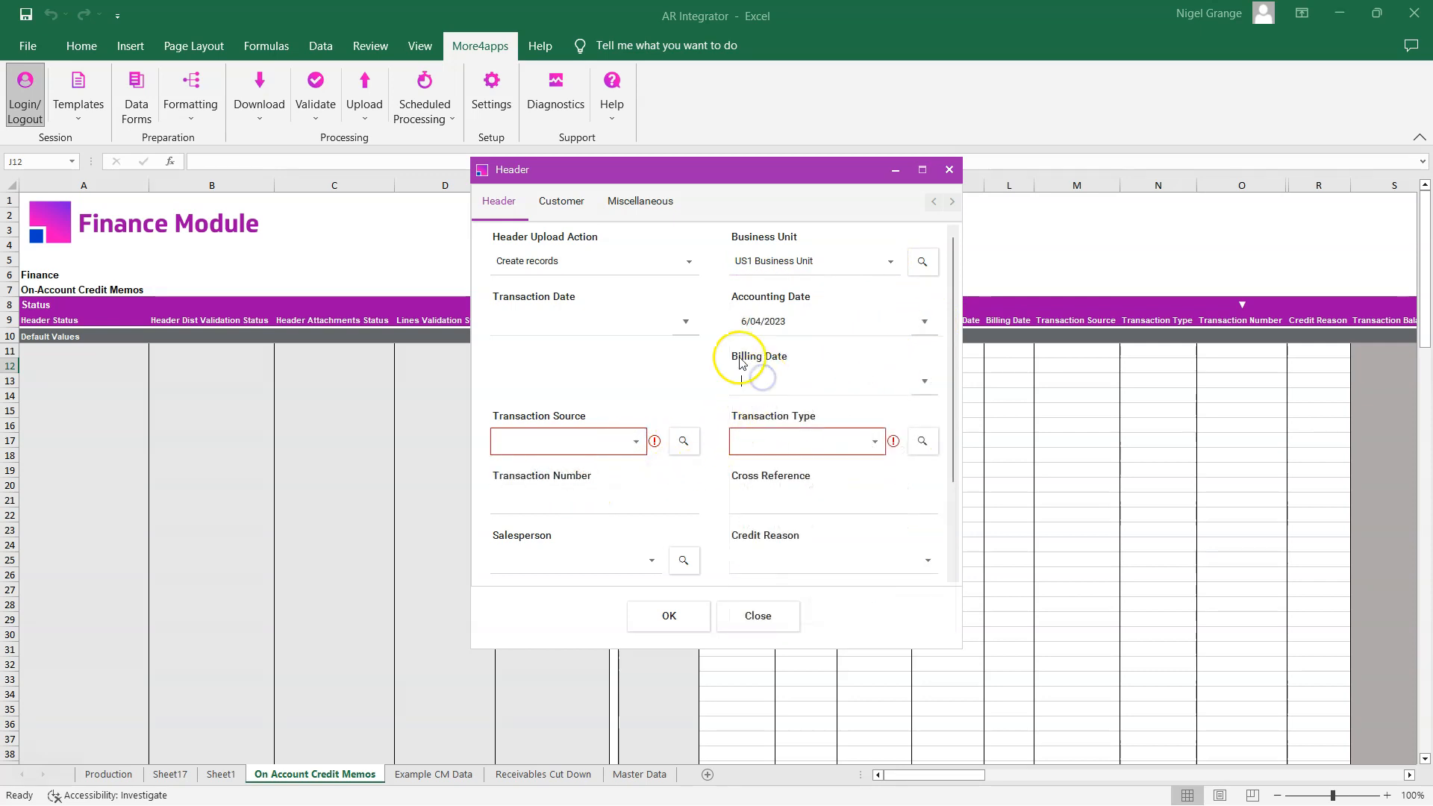
scroll(608, 526, down, 3)
scroll(618, 527, up, 3)
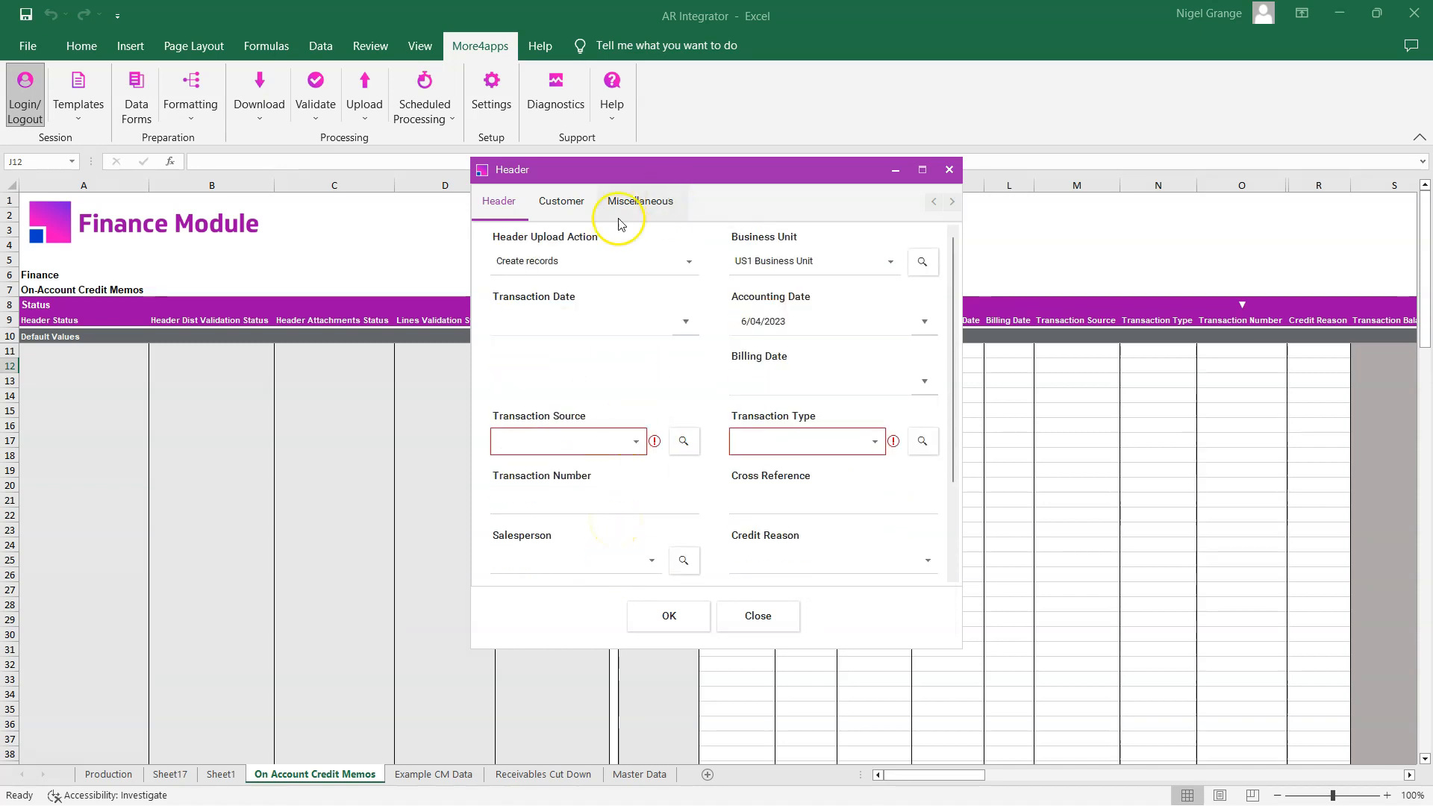
click(561, 201)
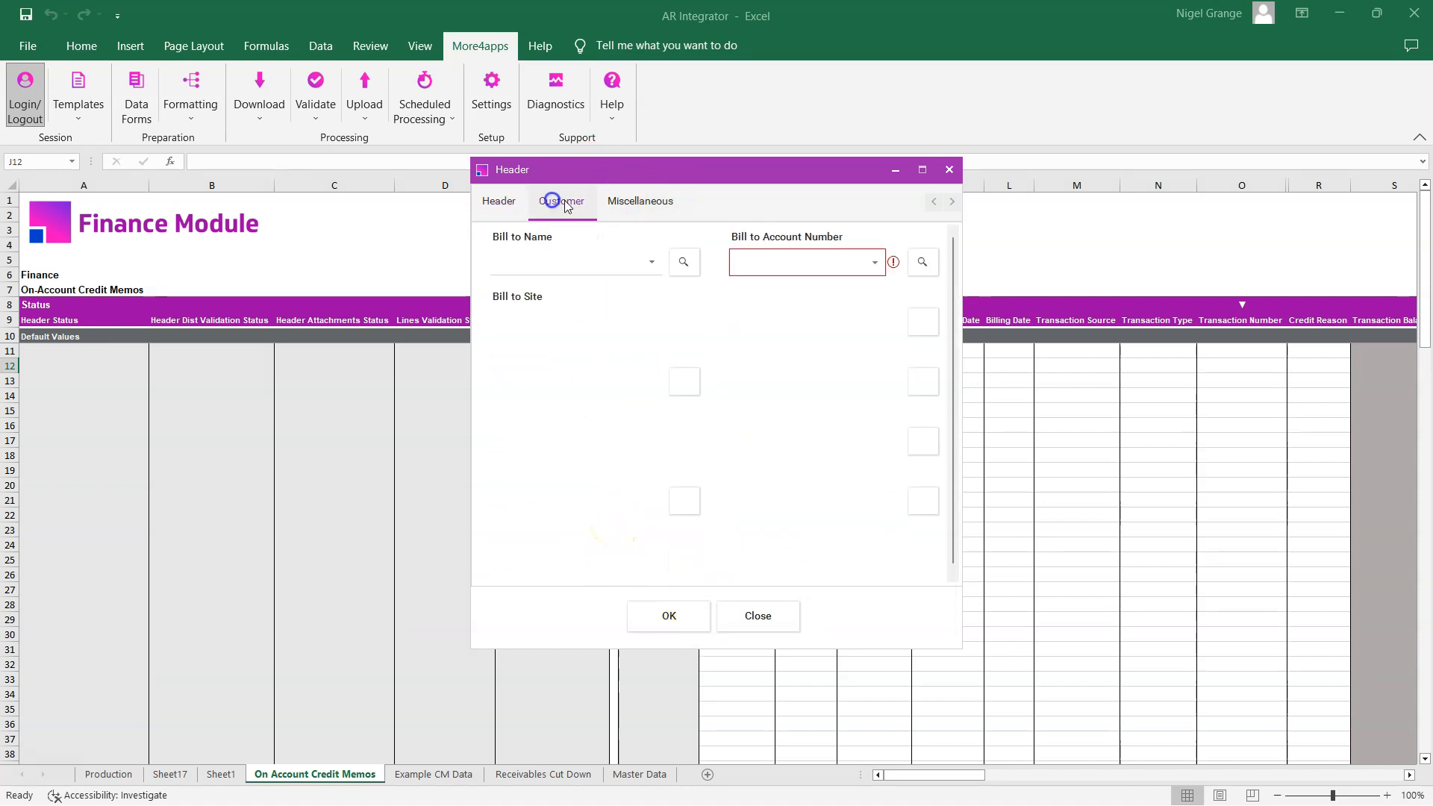
click(647, 207)
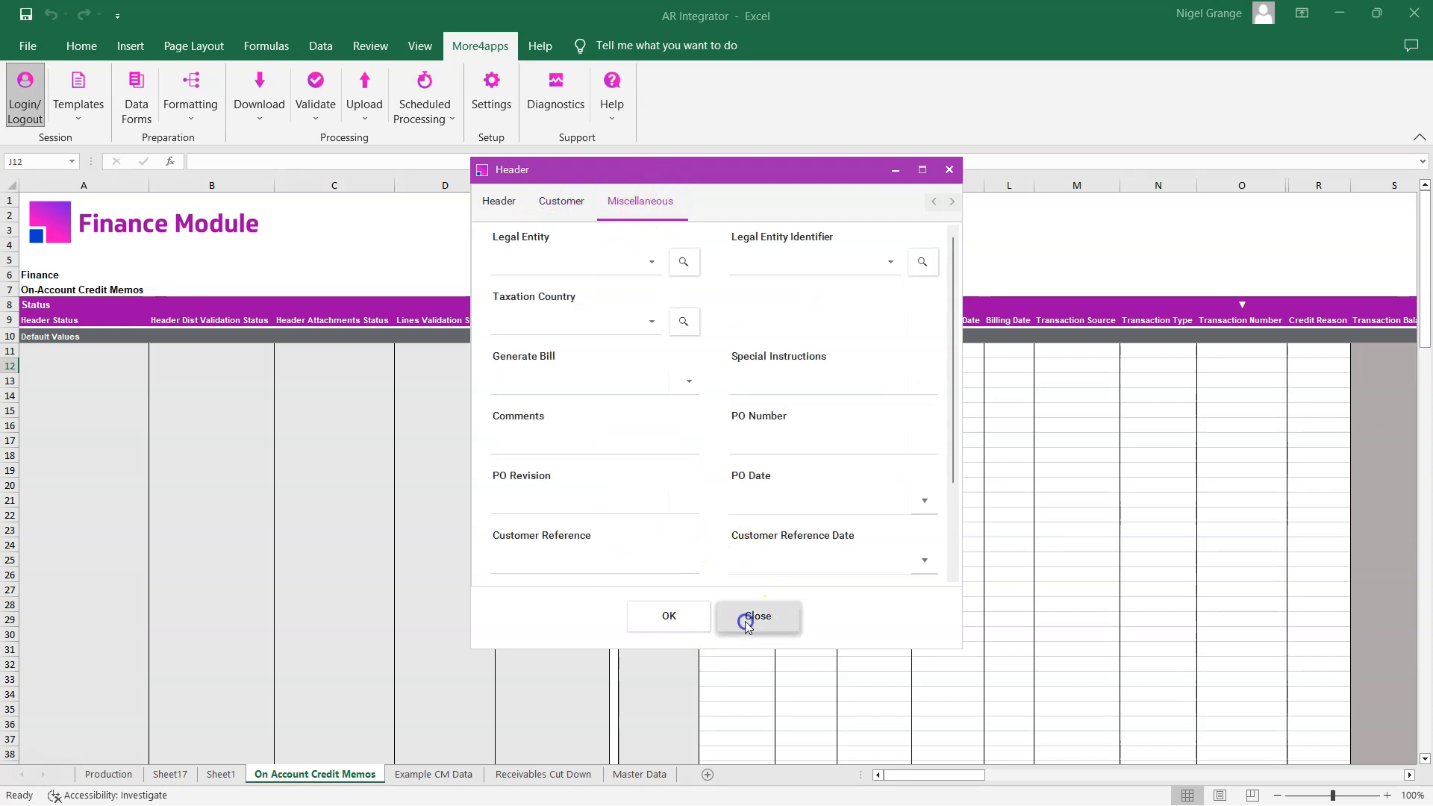
click(749, 620)
click(685, 436)
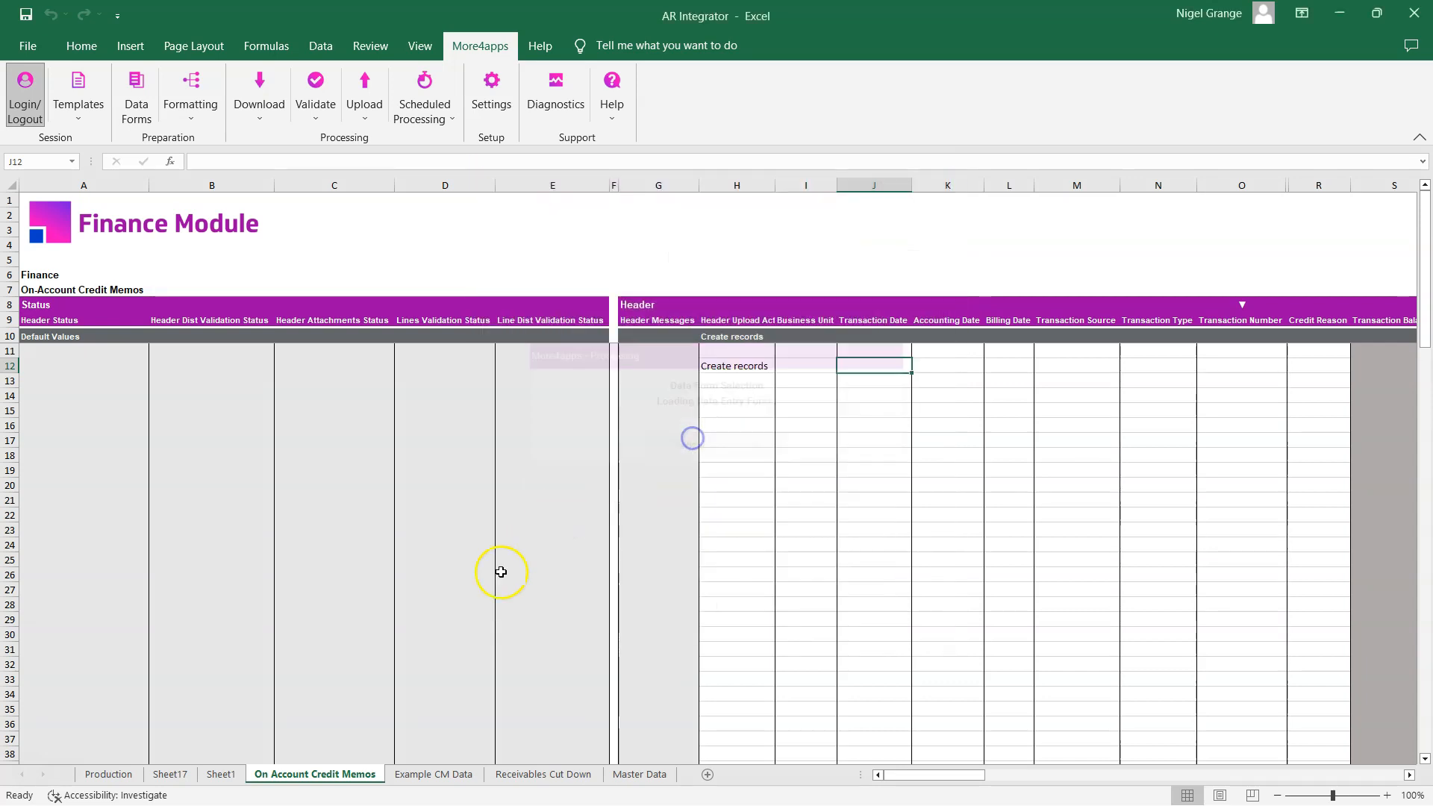
Compare the Example CM Data column headings, such as Business Unit and Transaction Date, with the On Account Credit Memos layout.
click(445, 775)
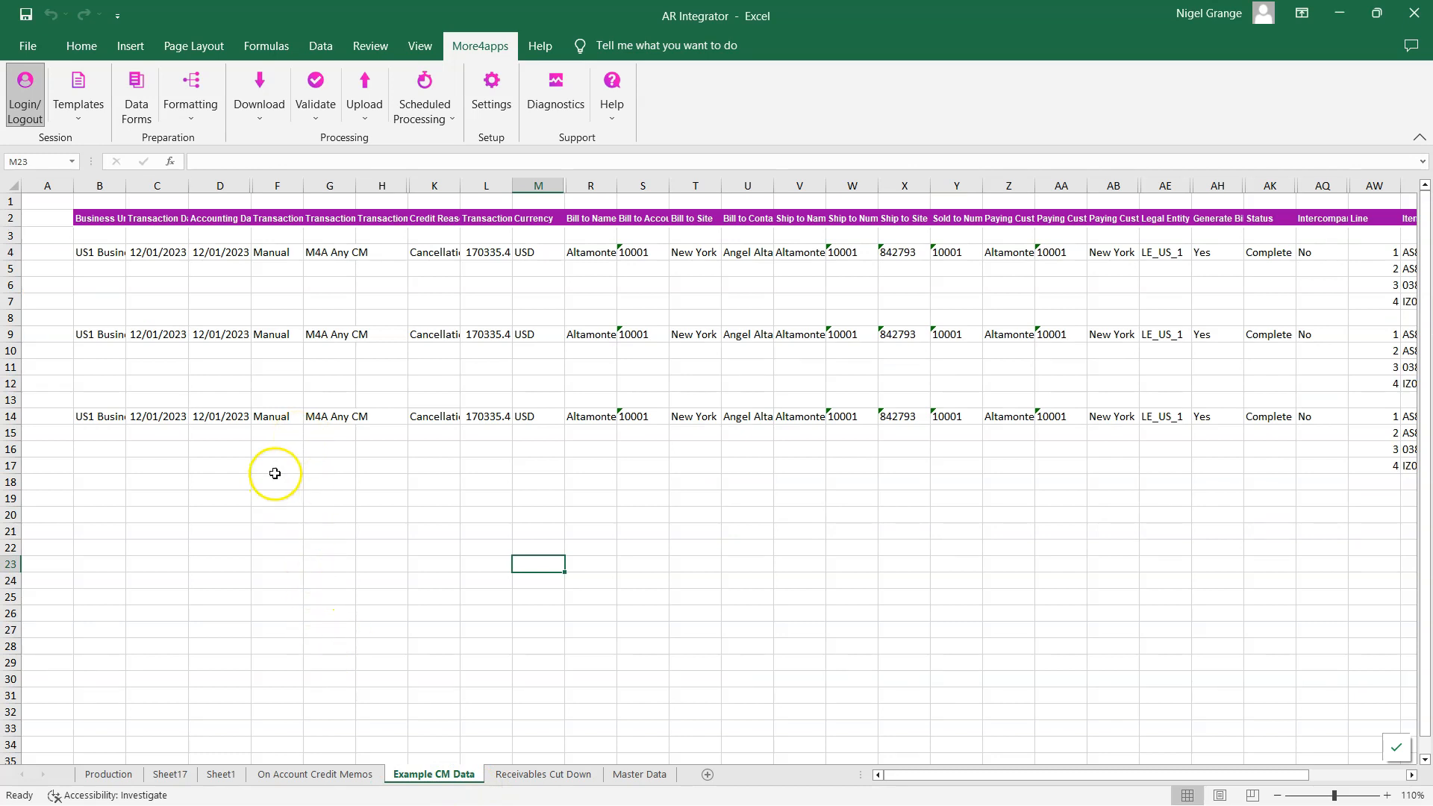
click(104, 217)
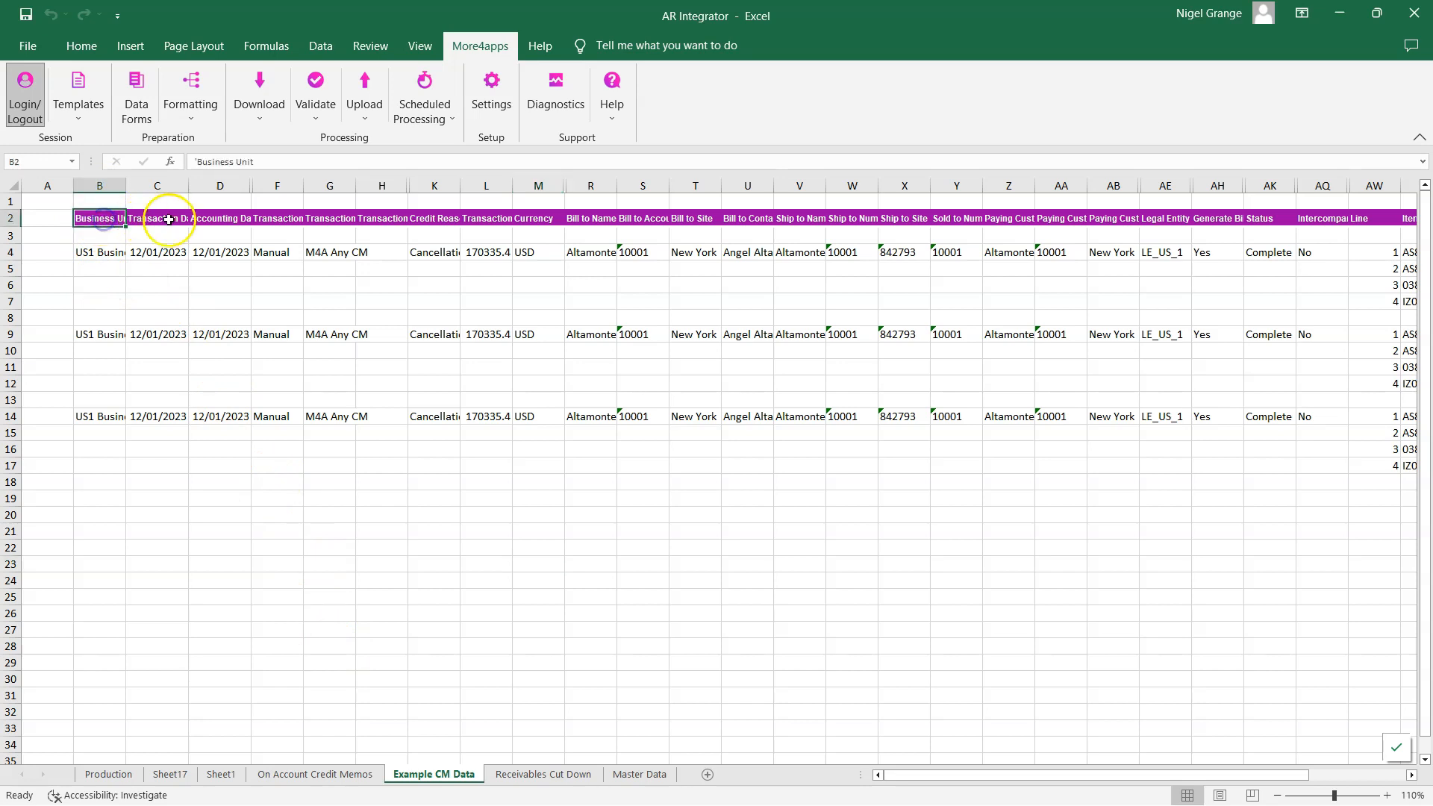
click(178, 219)
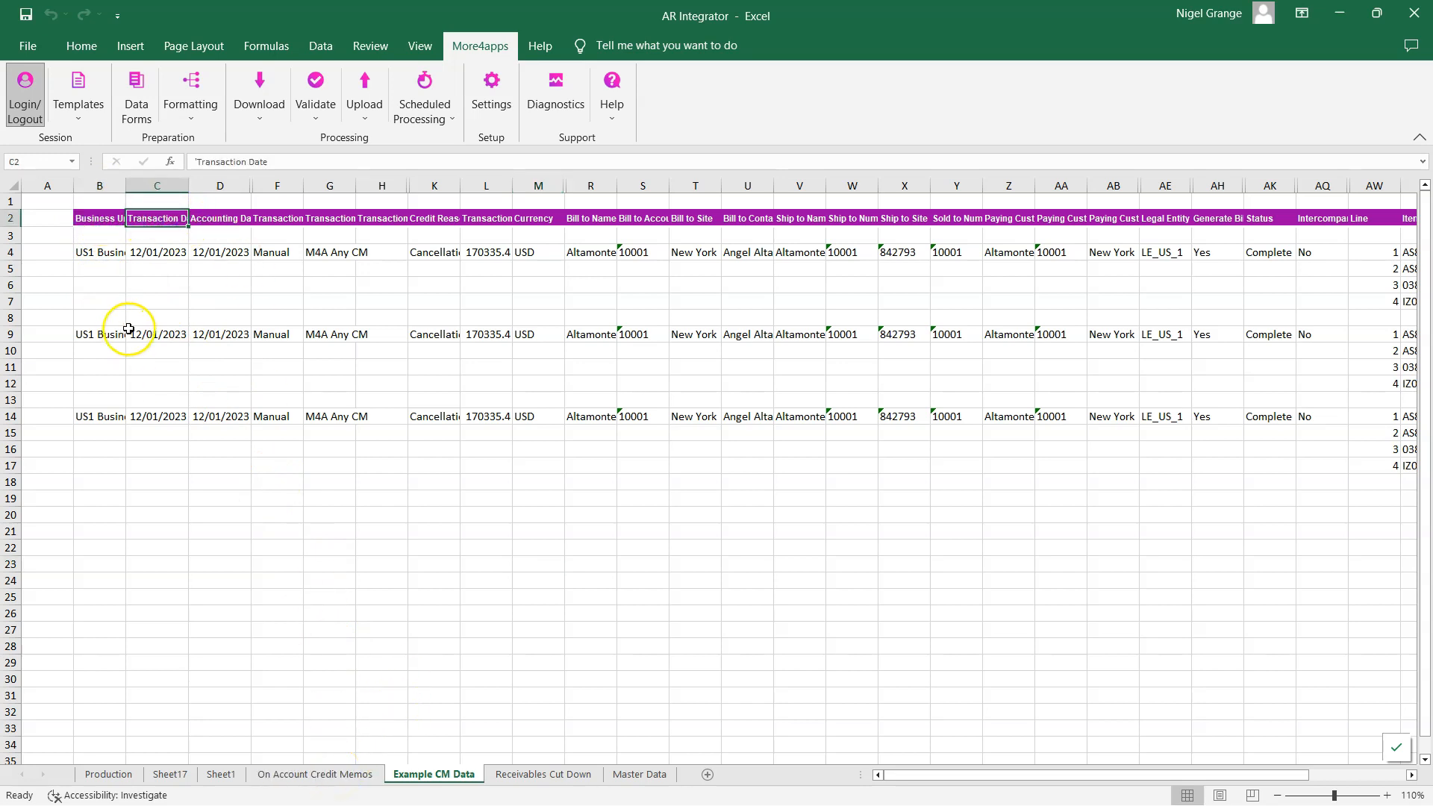
click(346, 776)
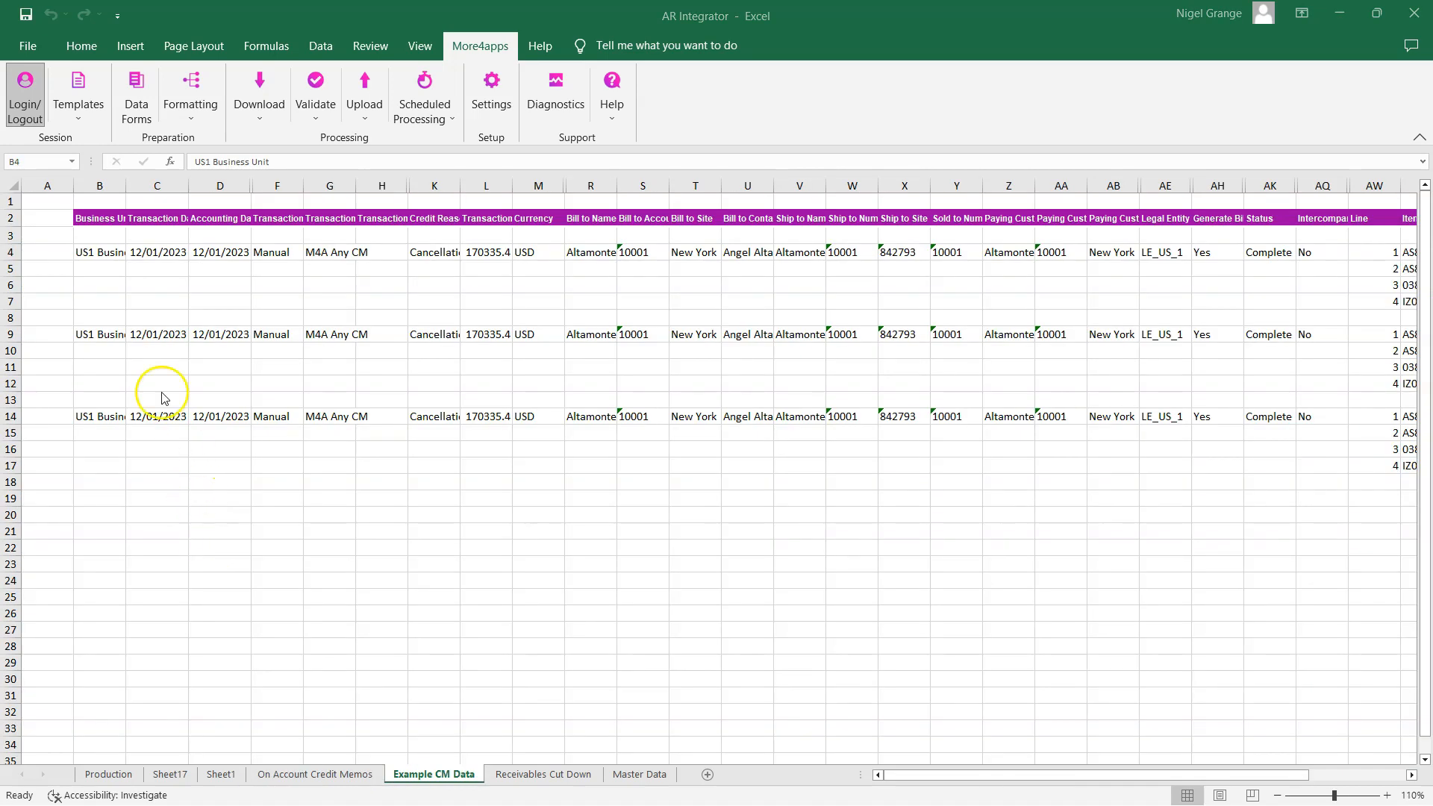
Copy the example credit memo data in B4:BP17 on the Example CM Data sheet.
double_click(103, 253)
drag(103, 253, 70, 476)
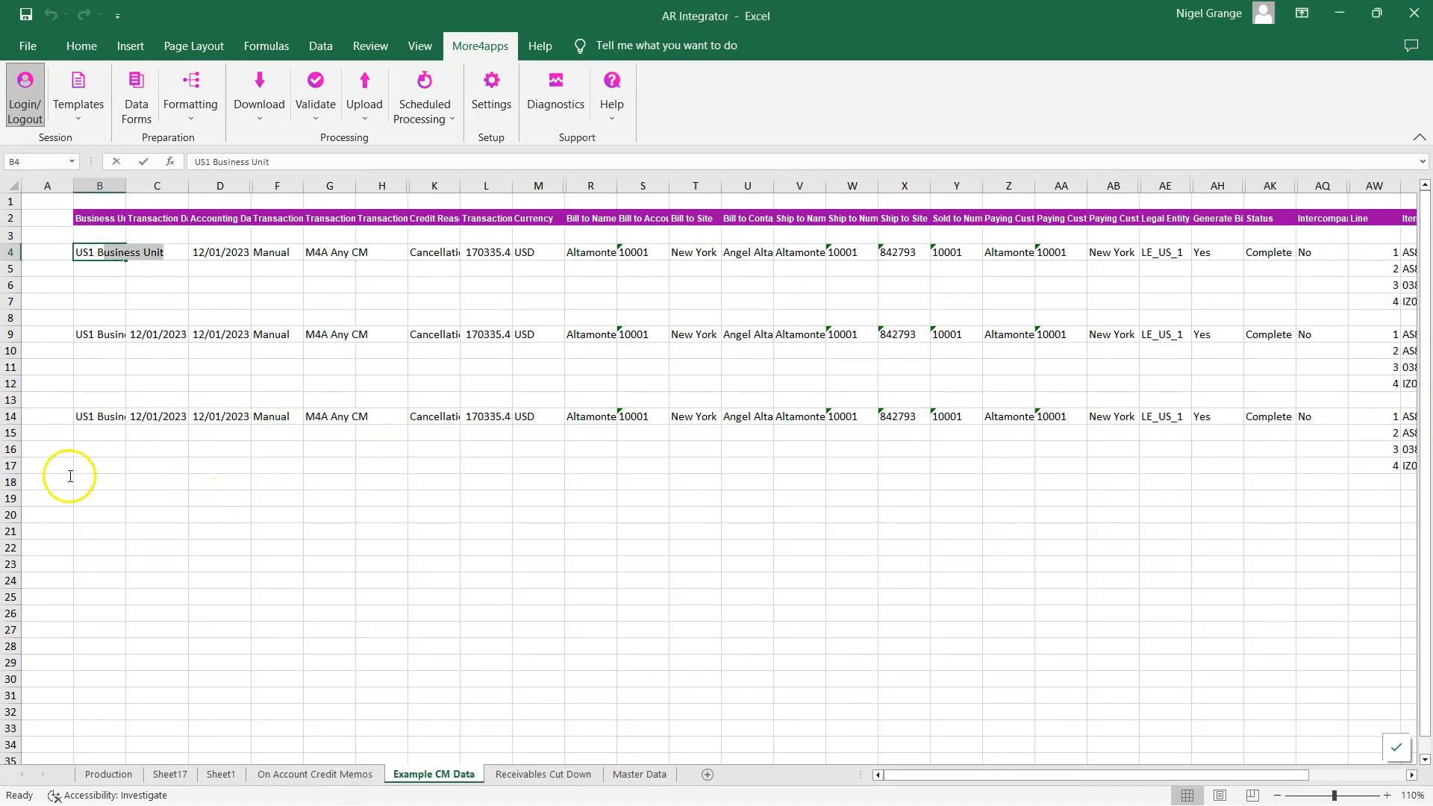
click(90, 281)
drag(83, 254, 1328, 473)
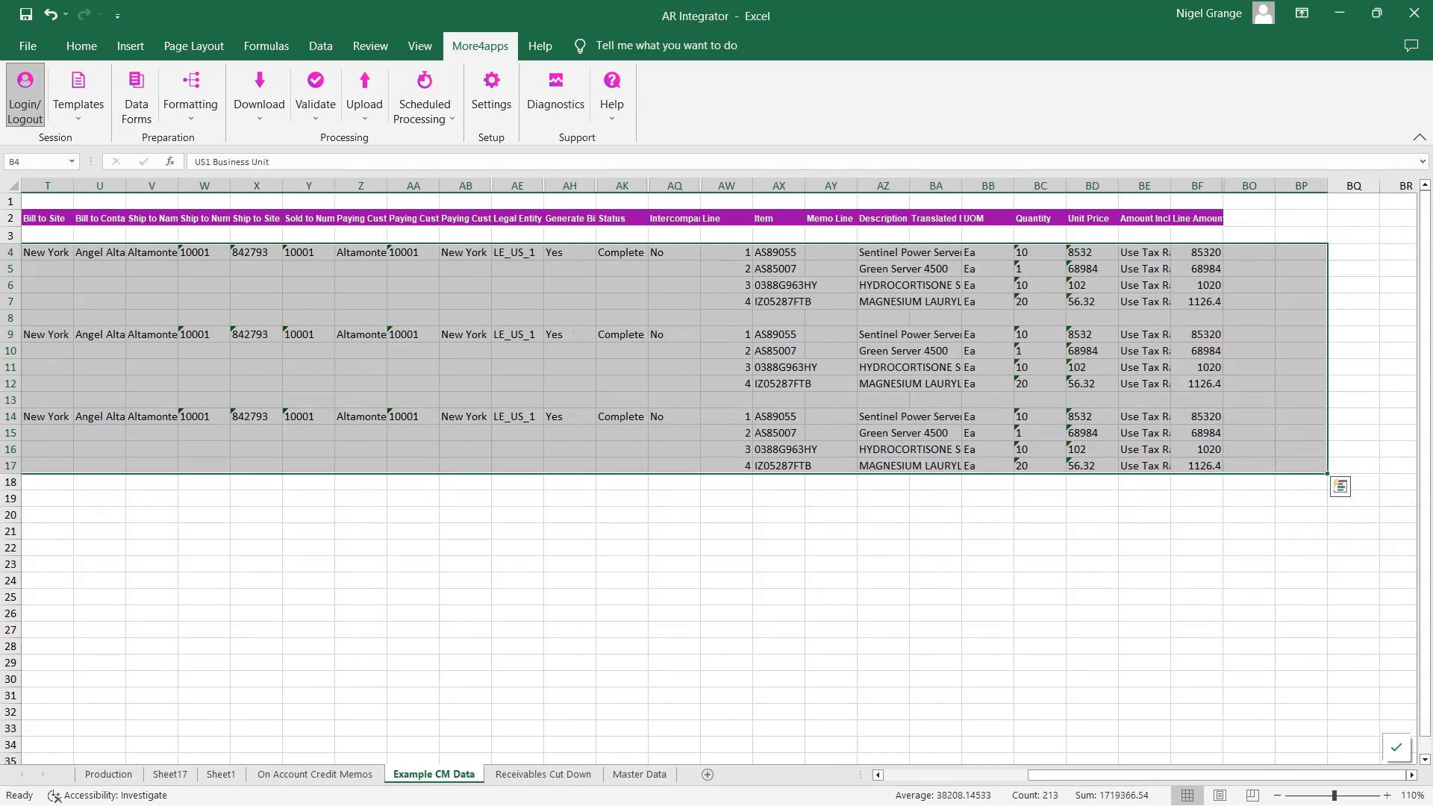
key(ctrl+c)
Paste the copied data as values starting at cell I12 of the On Account Credit Memos sheet.
click(315, 774)
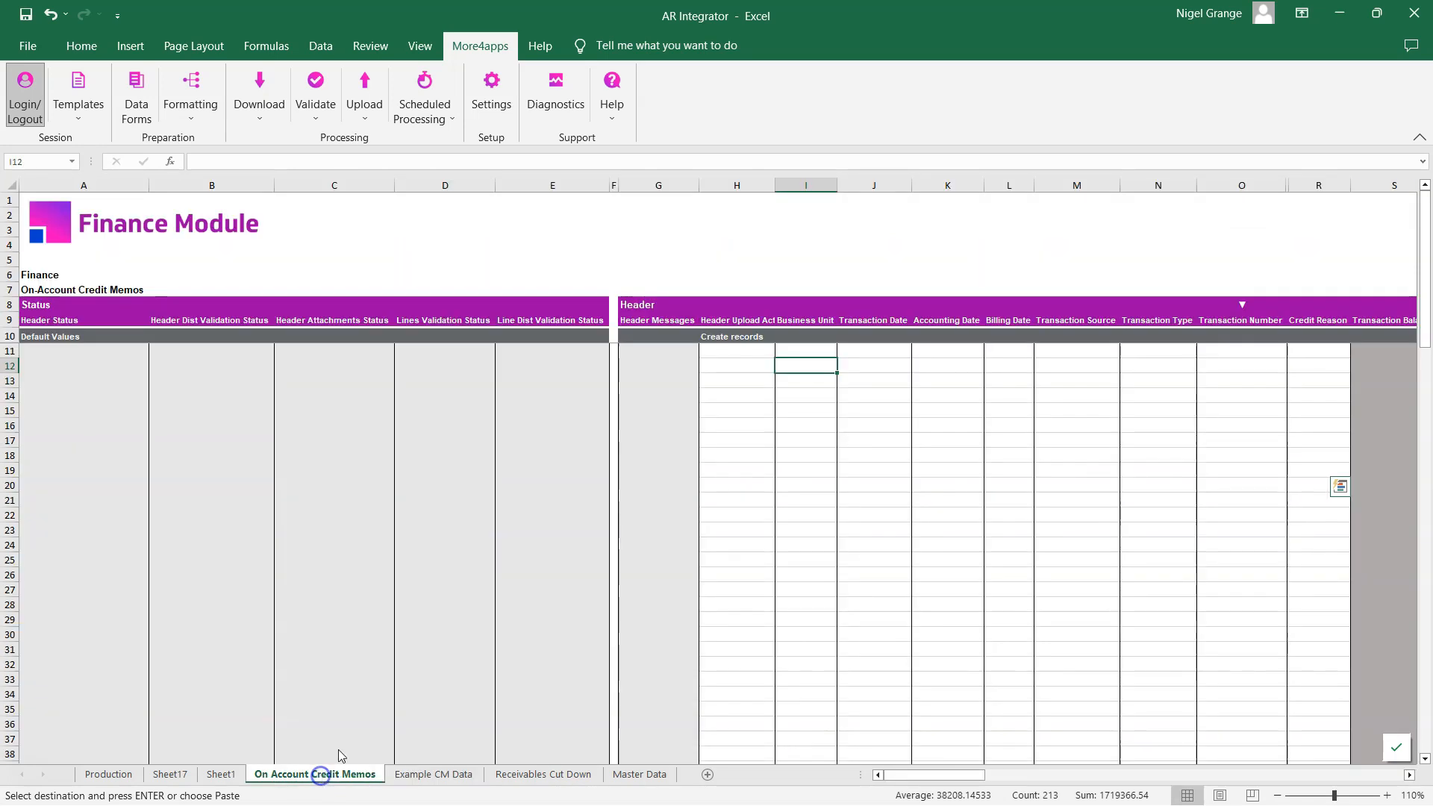
right_click(813, 364)
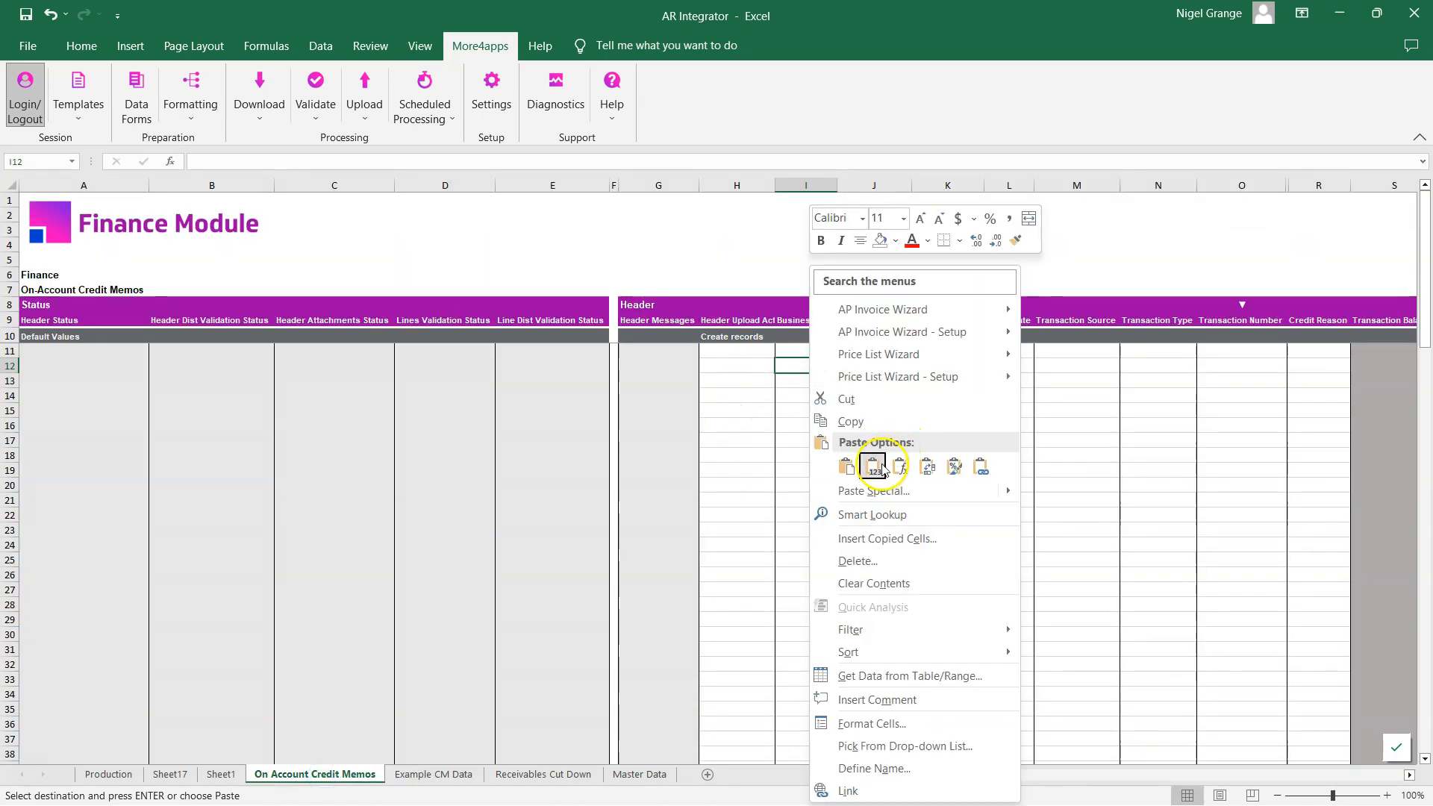
click(873, 466)
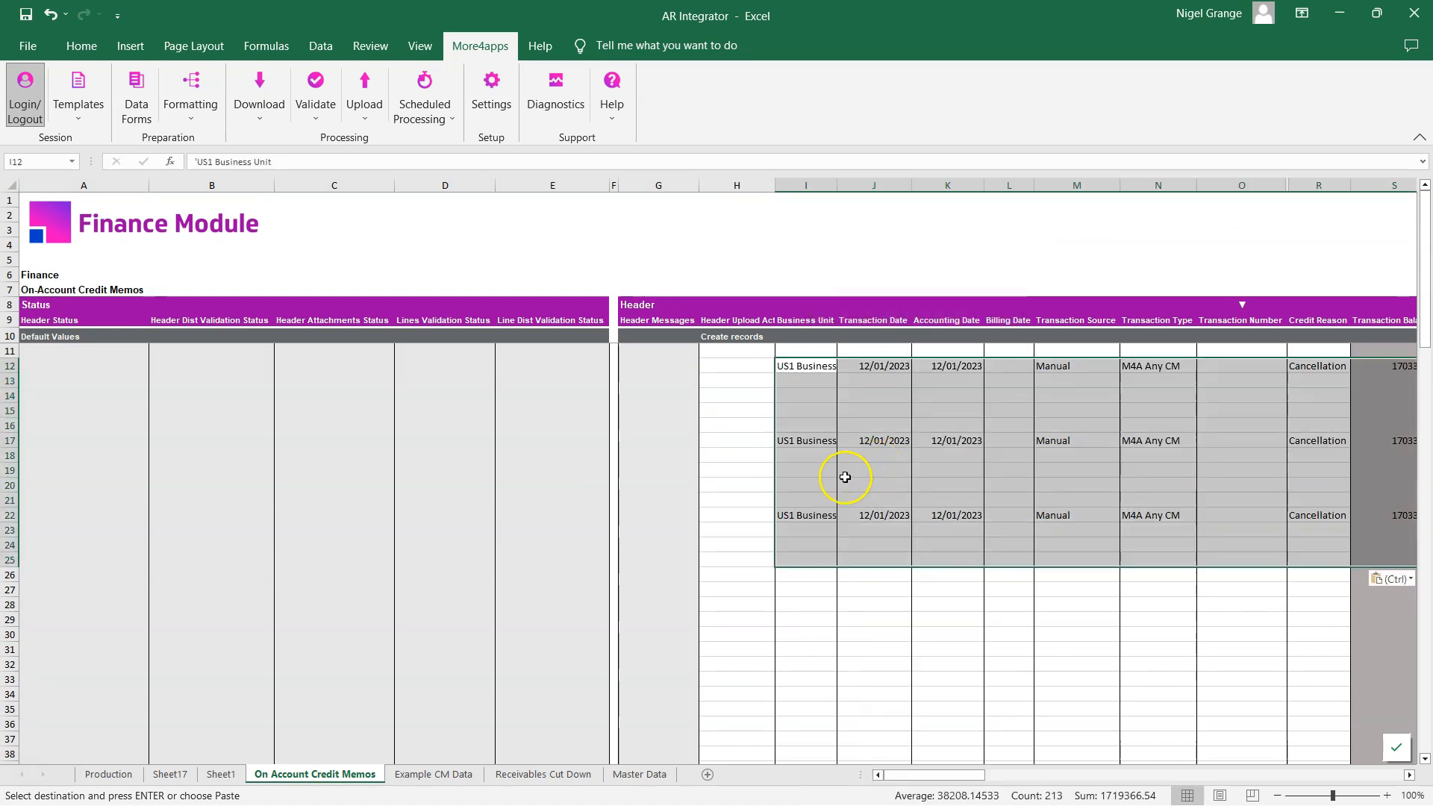
mouse_move(933, 775)
mouse_down()
mouse_move(1076, 773)
mouse_move(909, 773)
mouse_up()
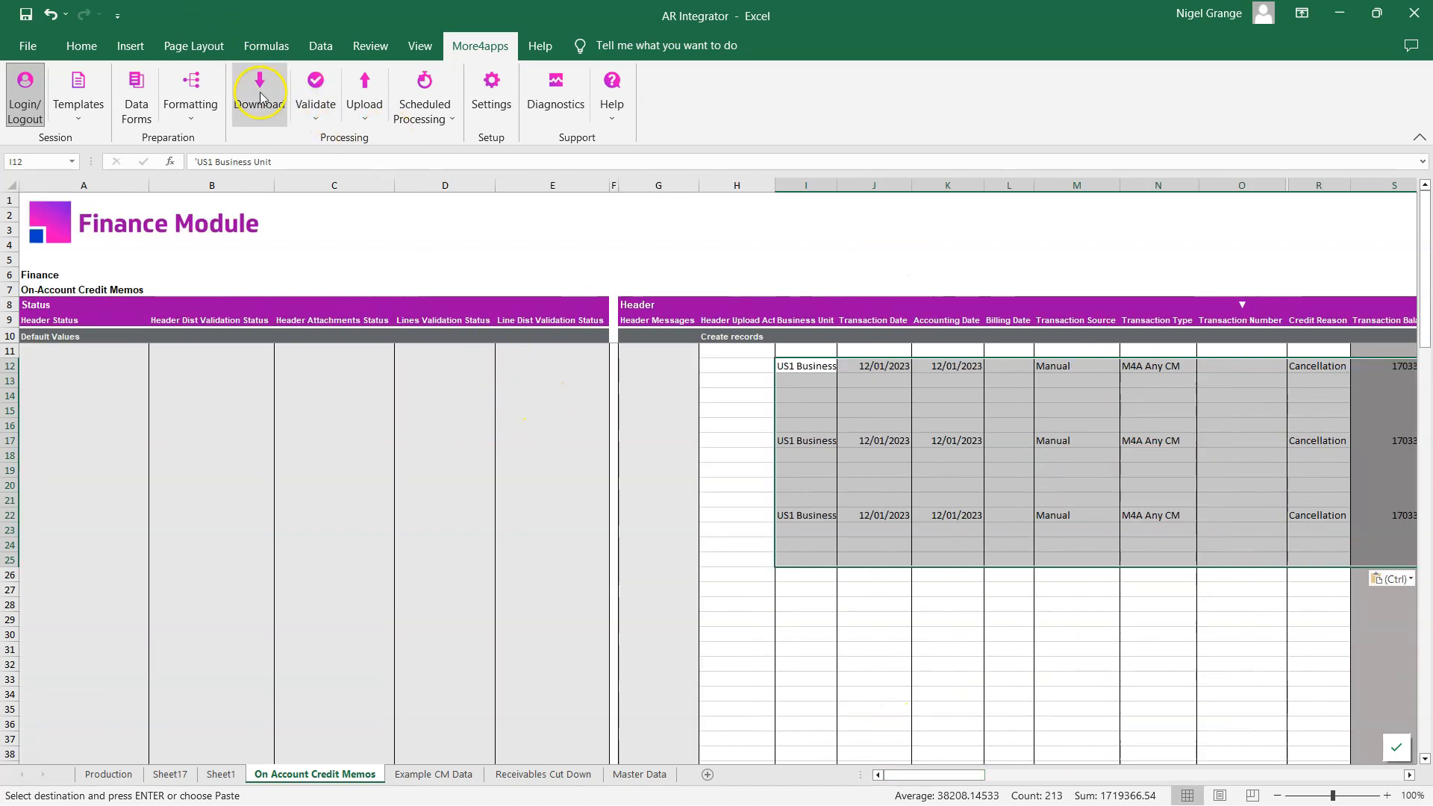
Run Upload Selected on the pasted credit memo records and dismiss the processing message.
click(313, 91)
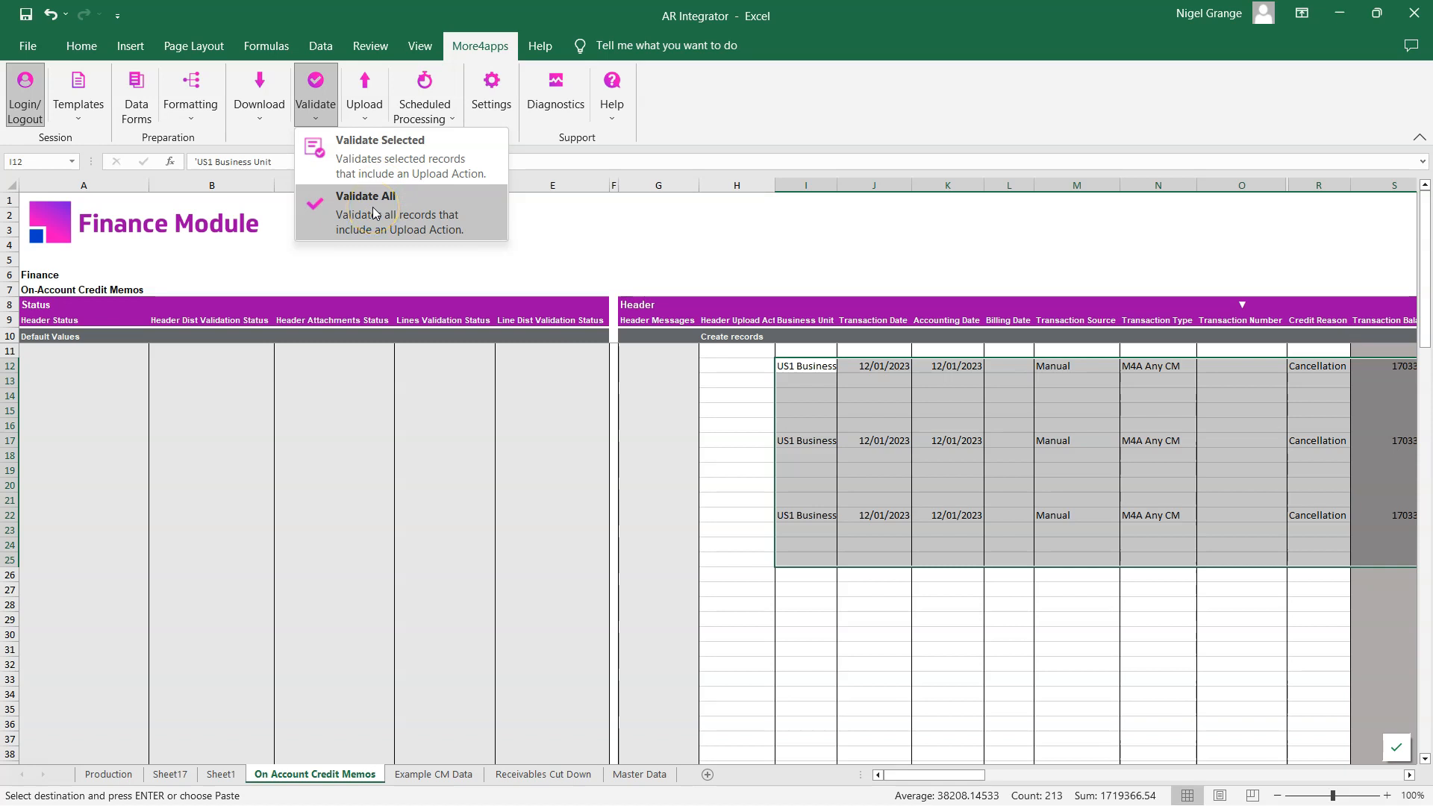
click(367, 106)
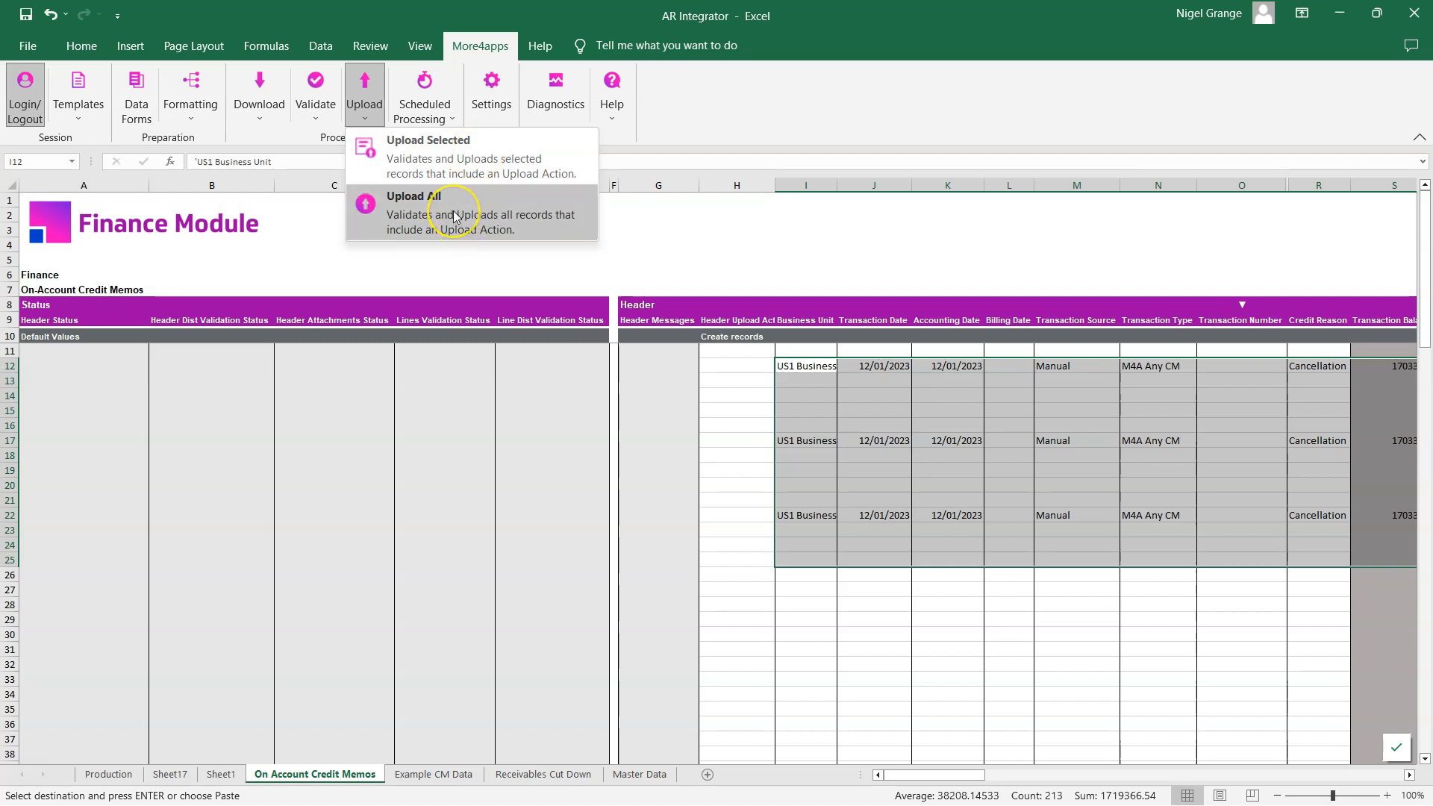
click(438, 153)
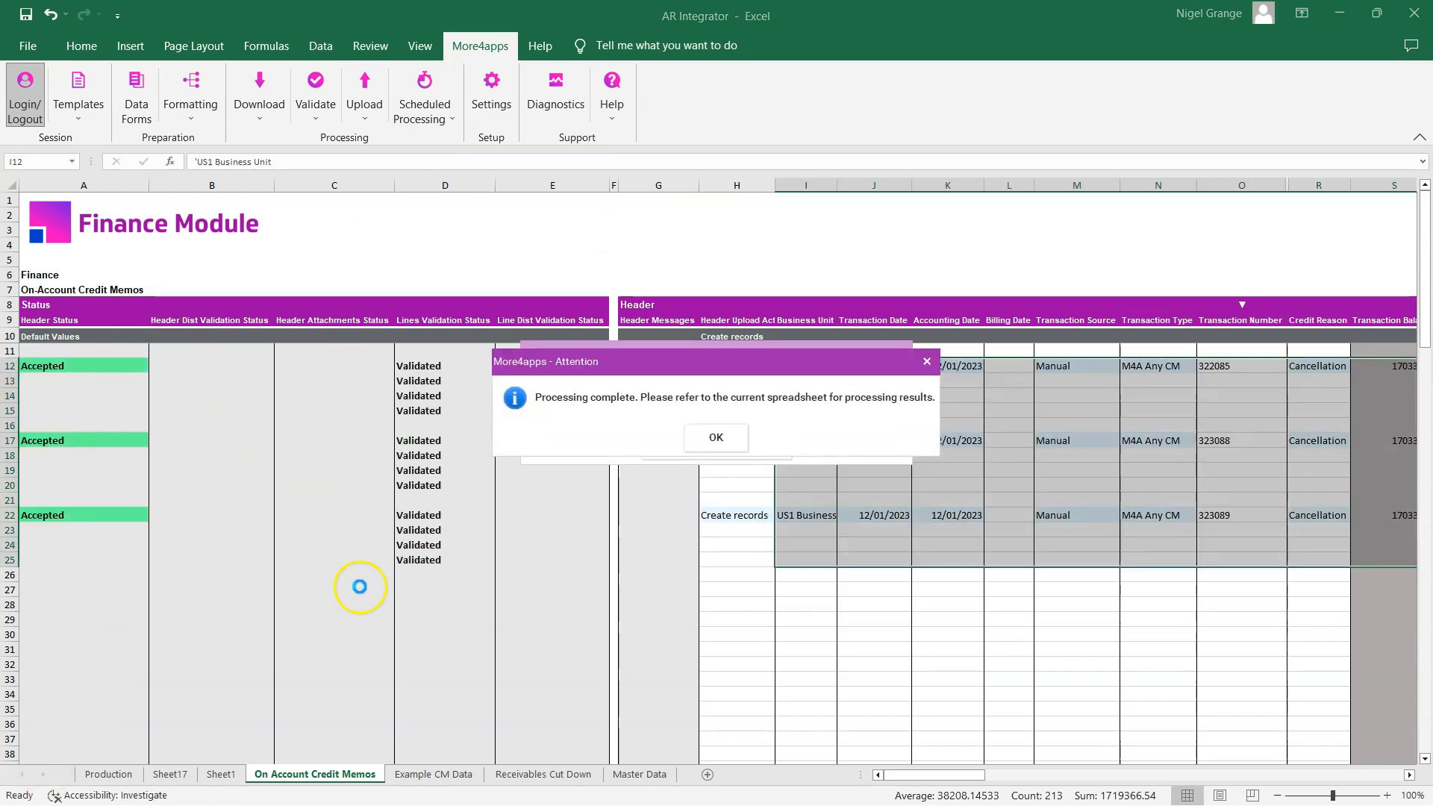
click(721, 442)
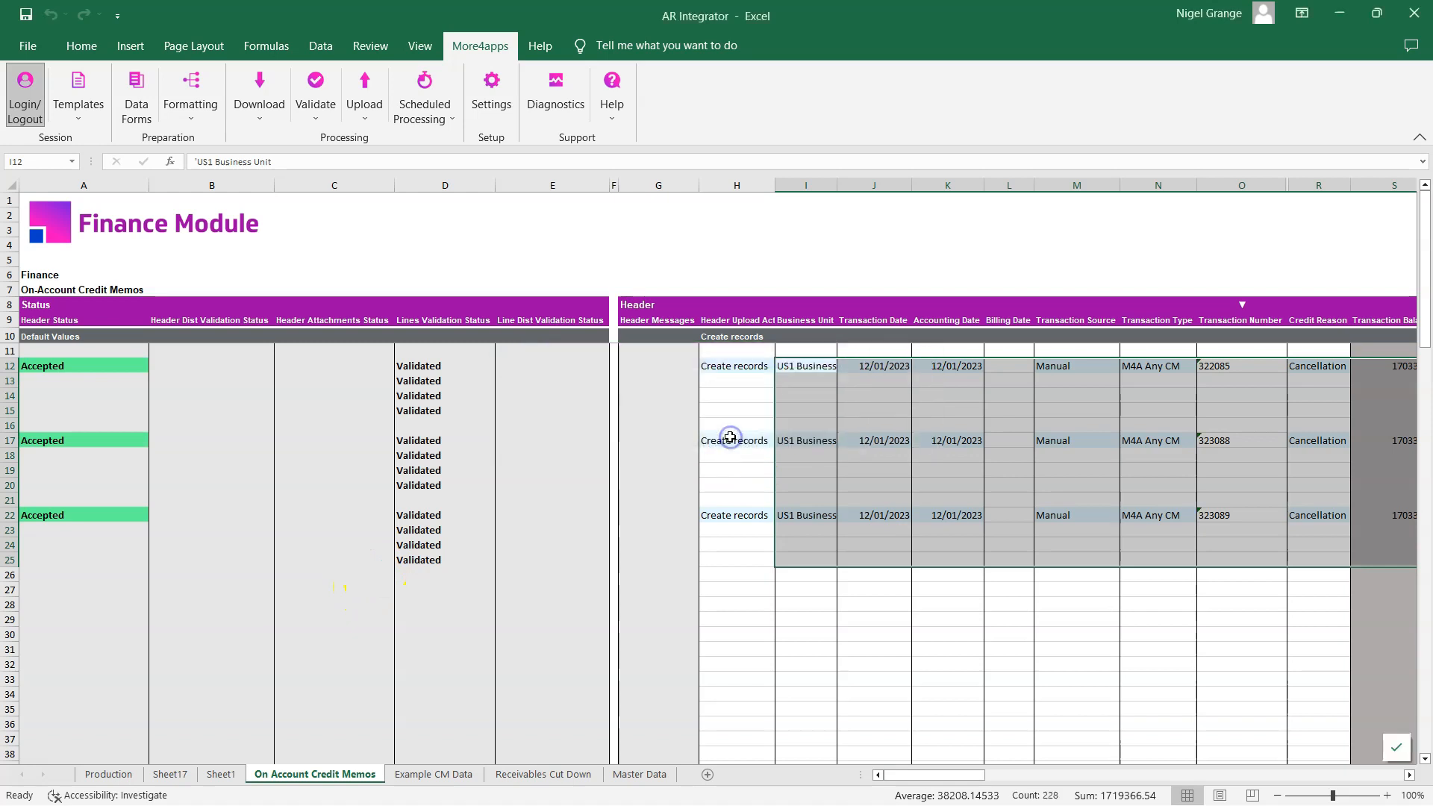
Copy the first credit memo's transaction number from O12 and paste it as a value into O27.
click(1229, 364)
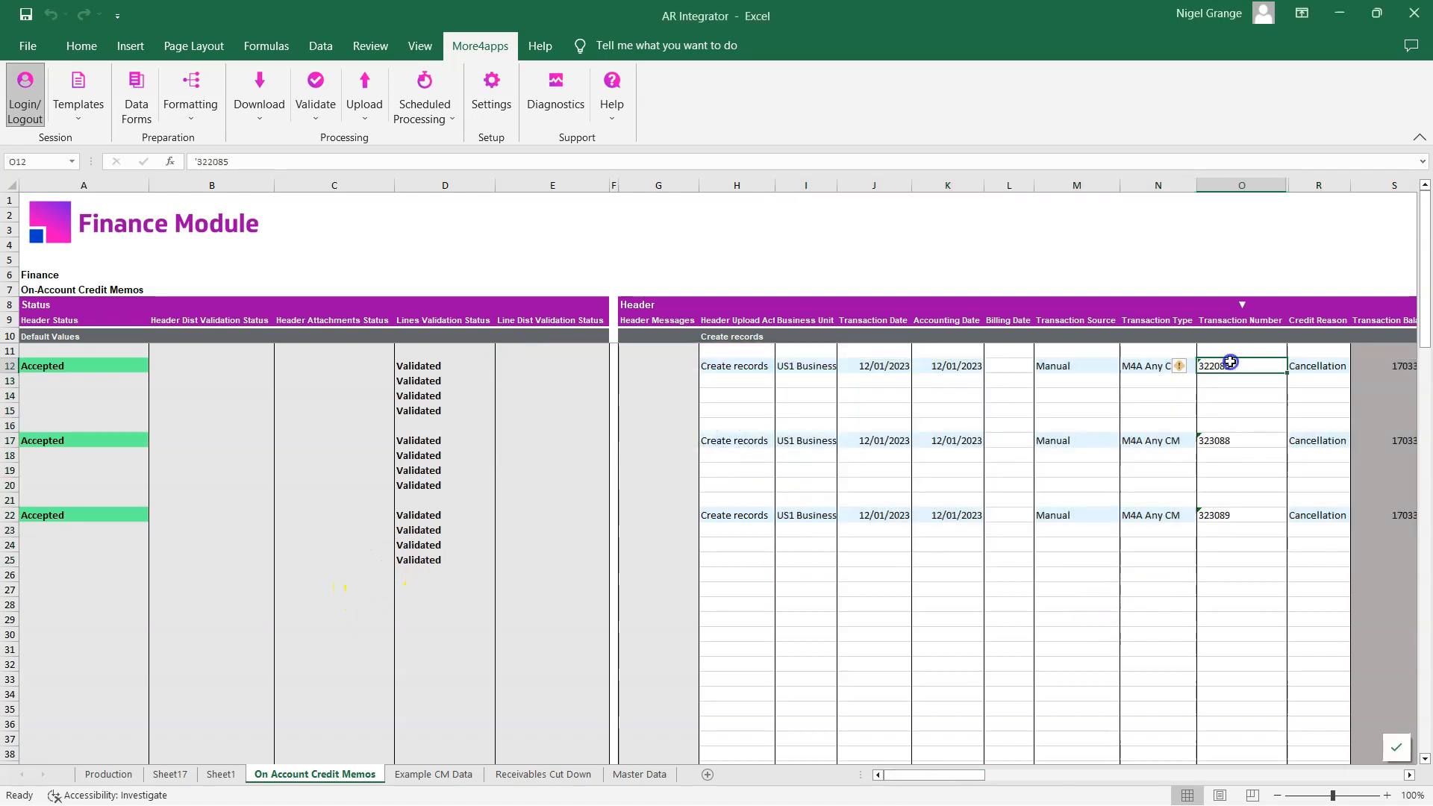
key(ctrl+c)
click(1215, 591)
right_click(1218, 589)
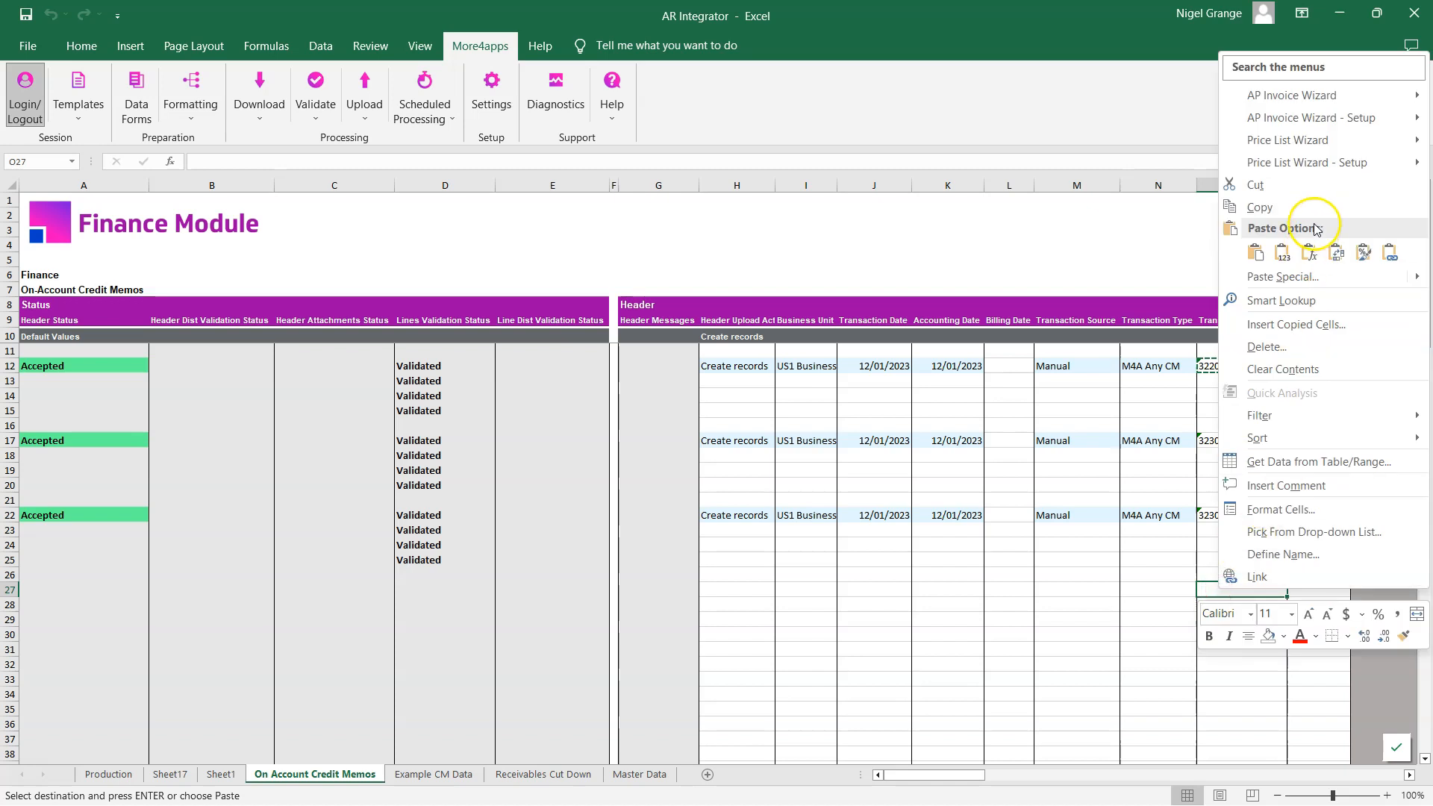
click(1285, 251)
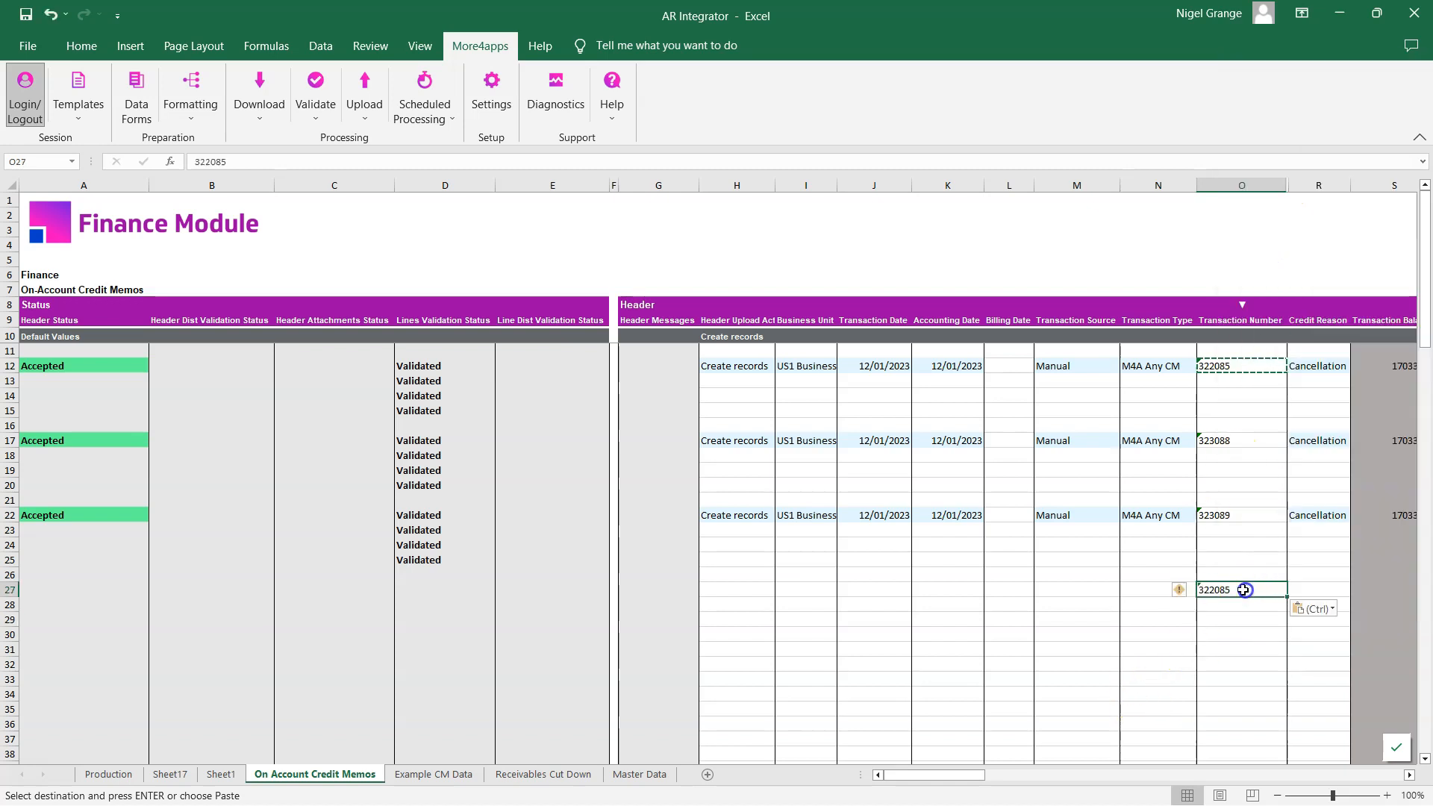
Download the On-Account Credit Memos record matching the transaction number in O27 via the sheet, and clear the download criteria.
click(261, 103)
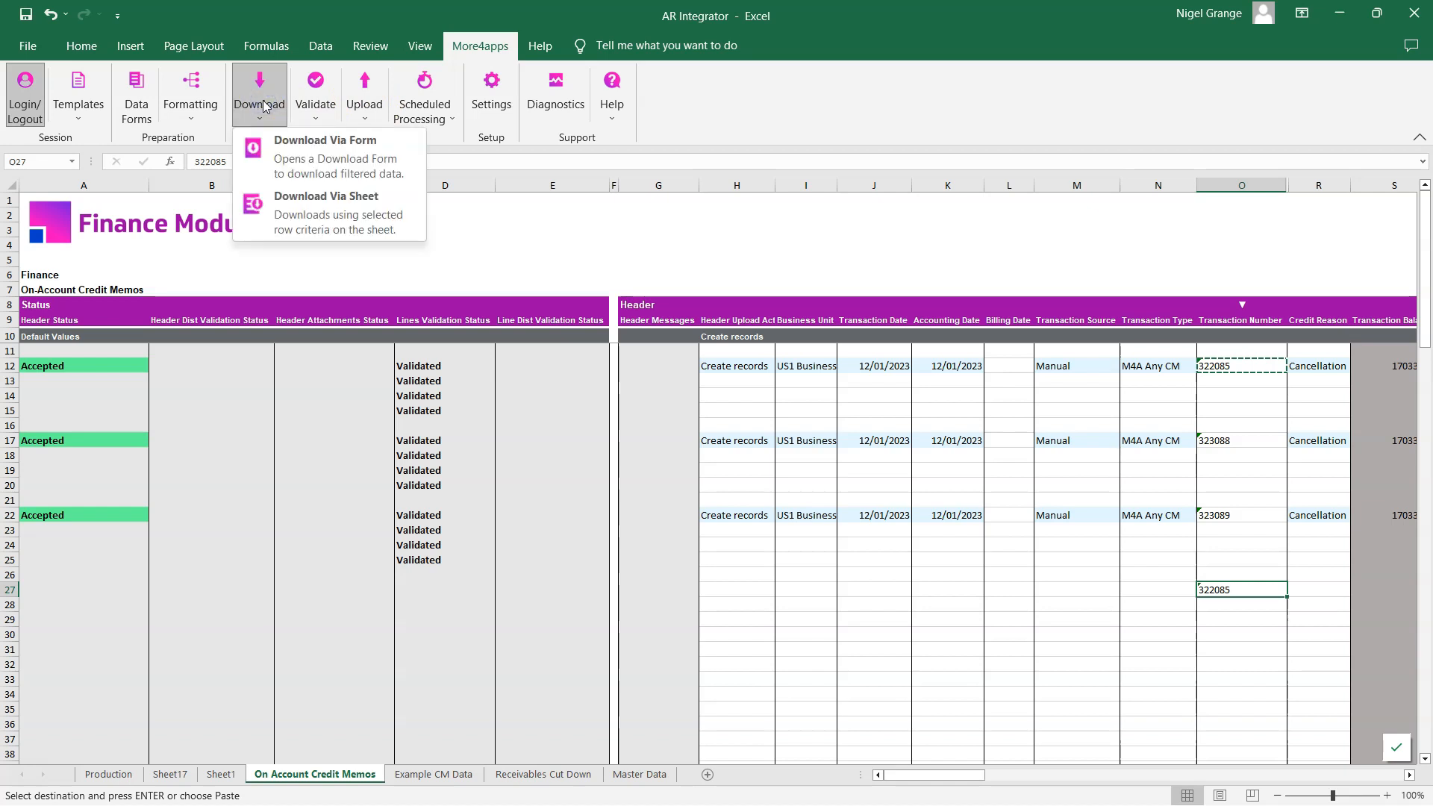
click(314, 217)
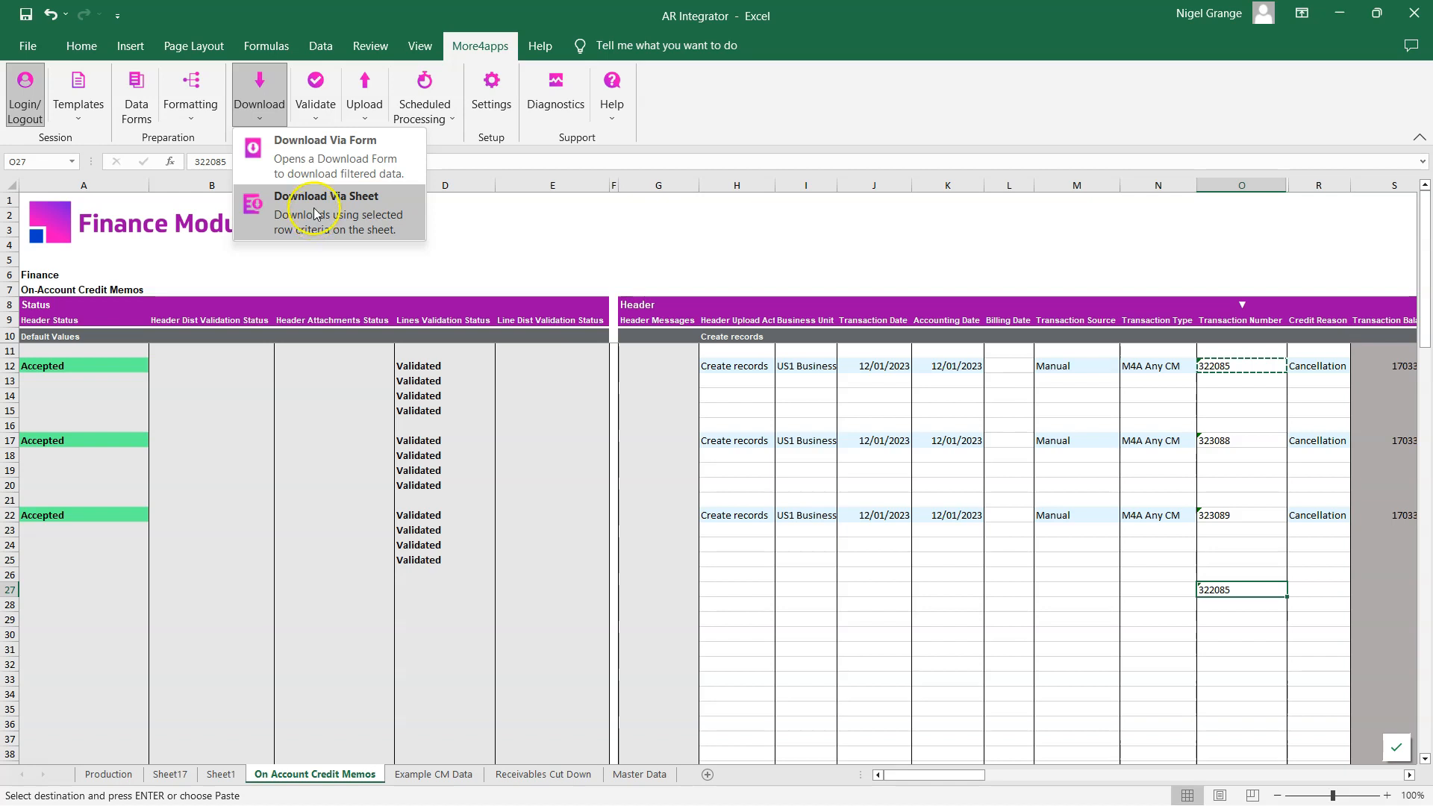
click(335, 229)
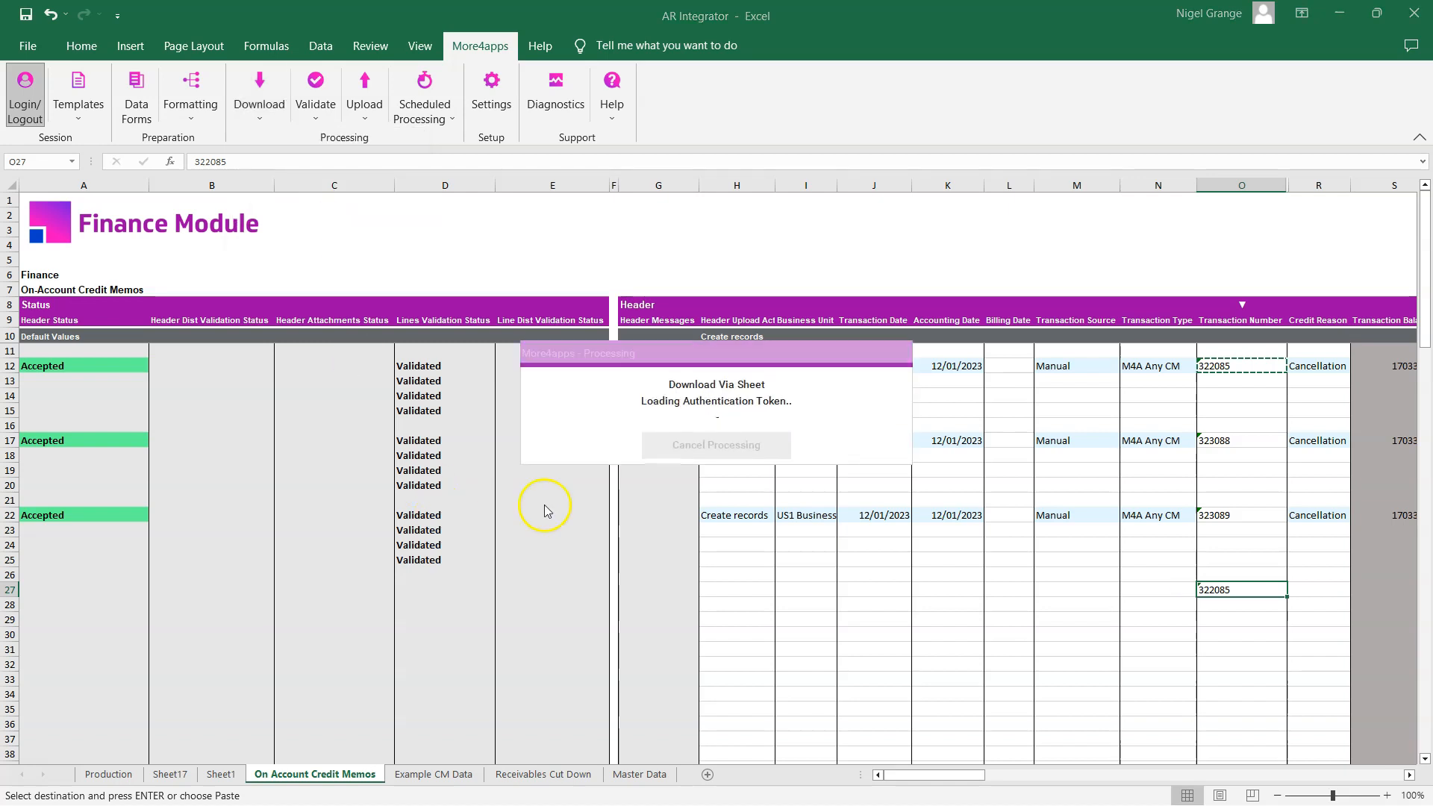
click(677, 409)
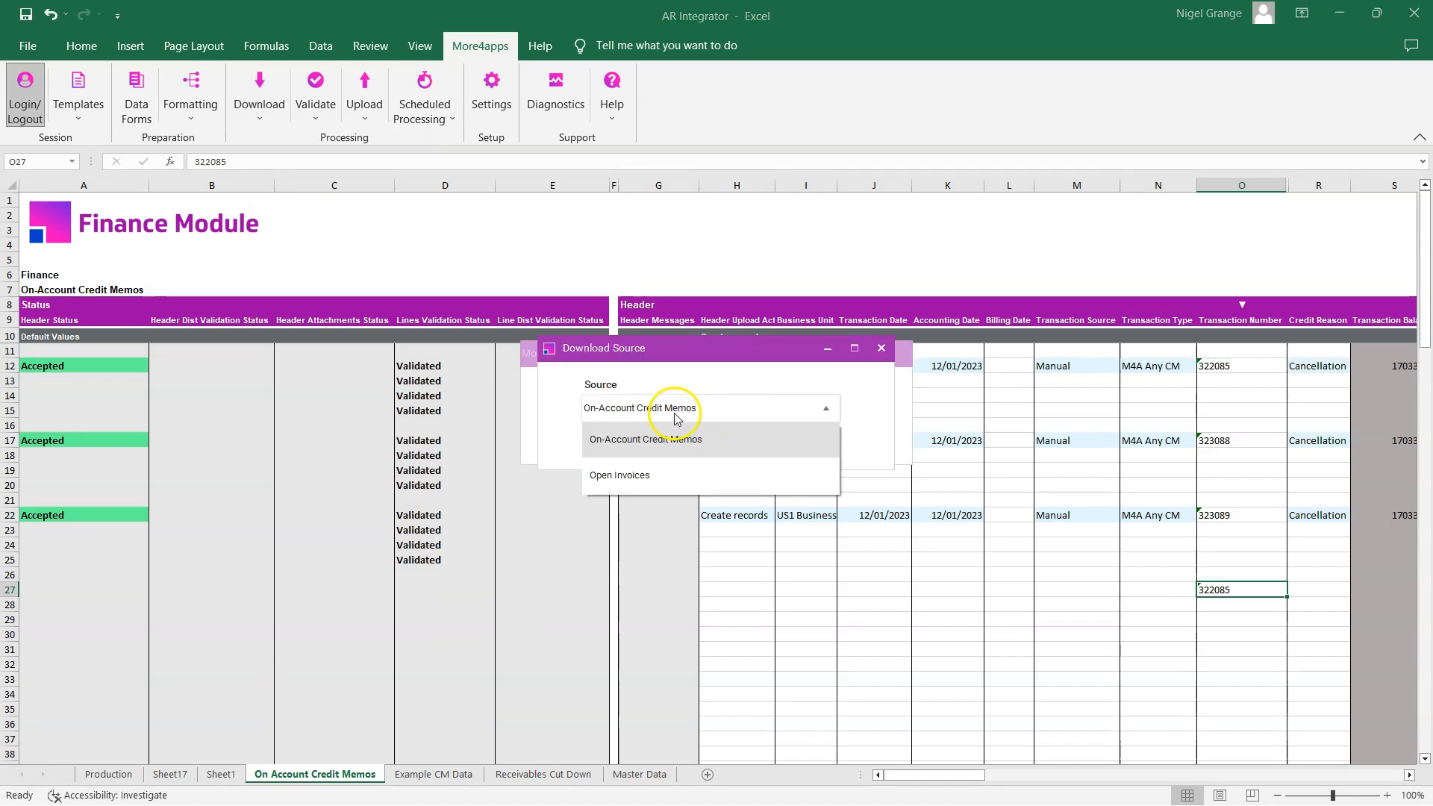
click(657, 439)
click(667, 446)
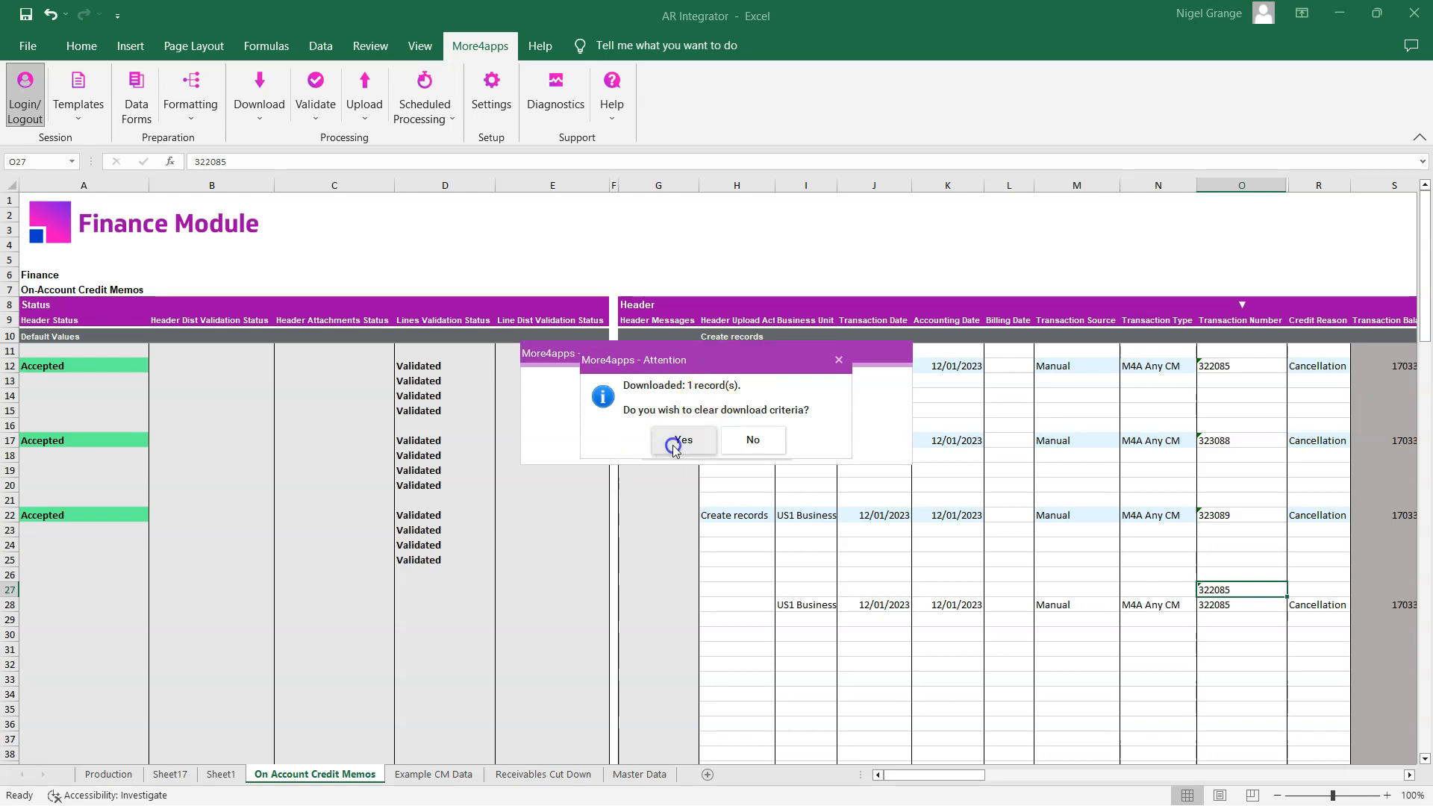
click(682, 442)
drag(917, 777, 783, 742)
Download the open invoice with transaction number 323078 into row 34 using the download form, and dismiss the completion message.
click(1220, 601)
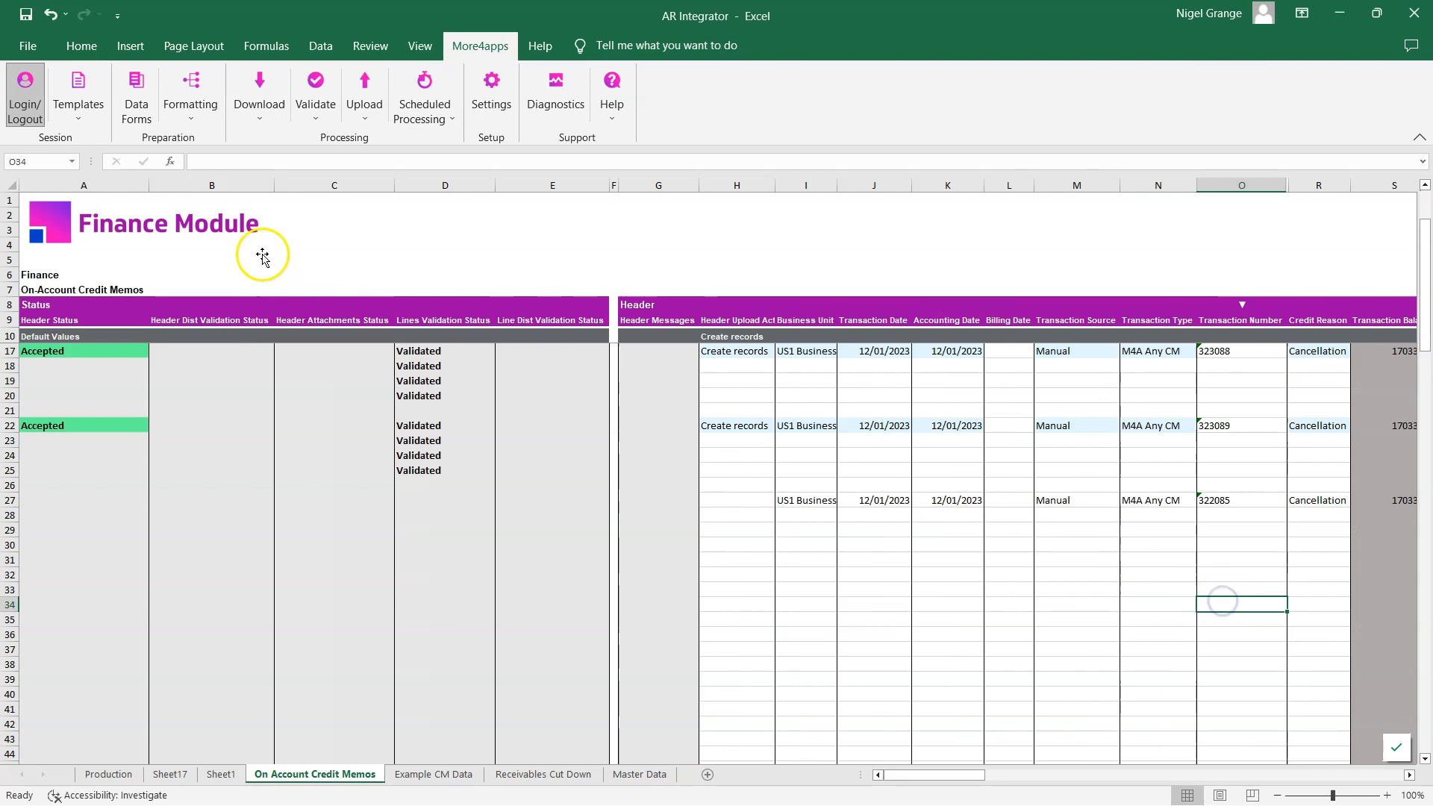
click(259, 101)
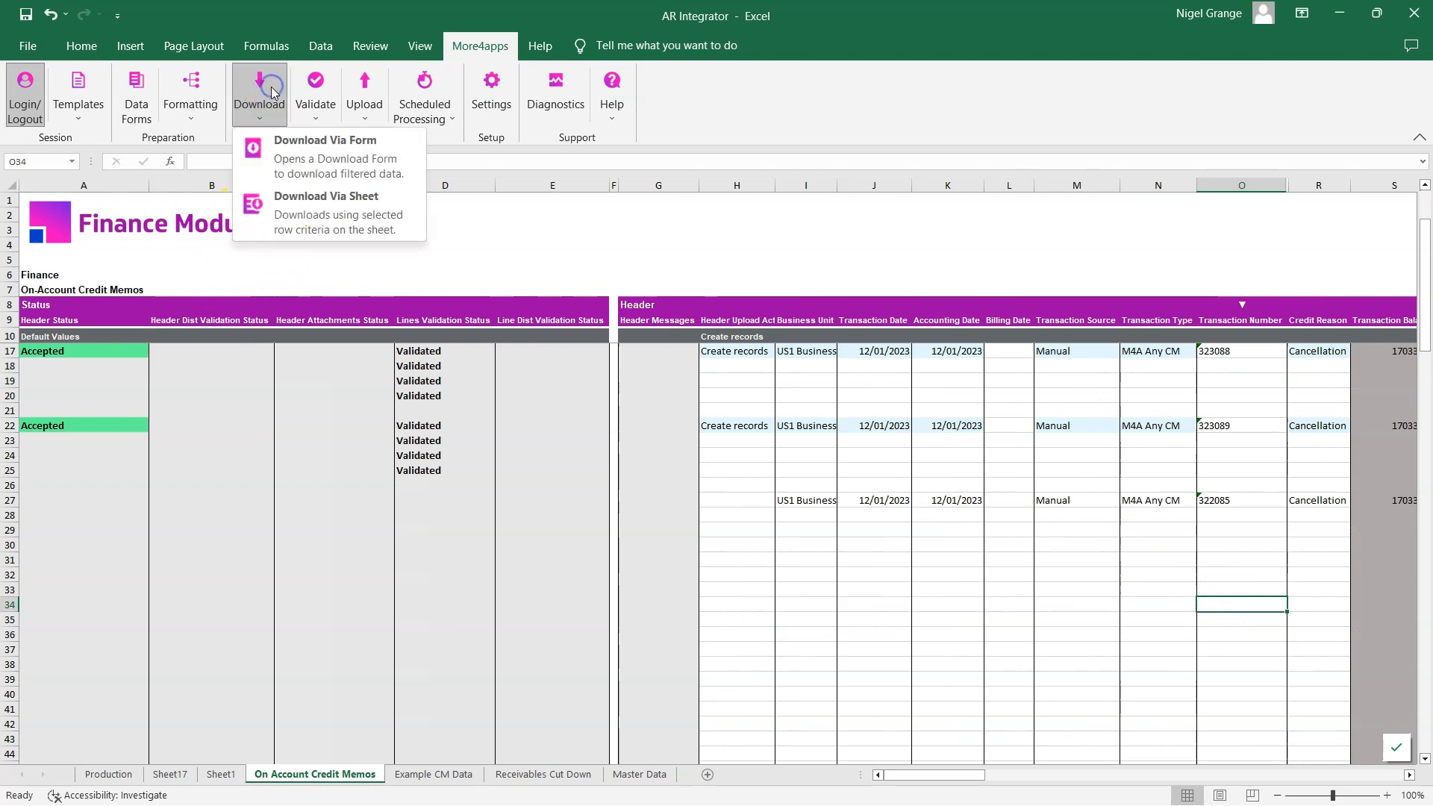
click(346, 154)
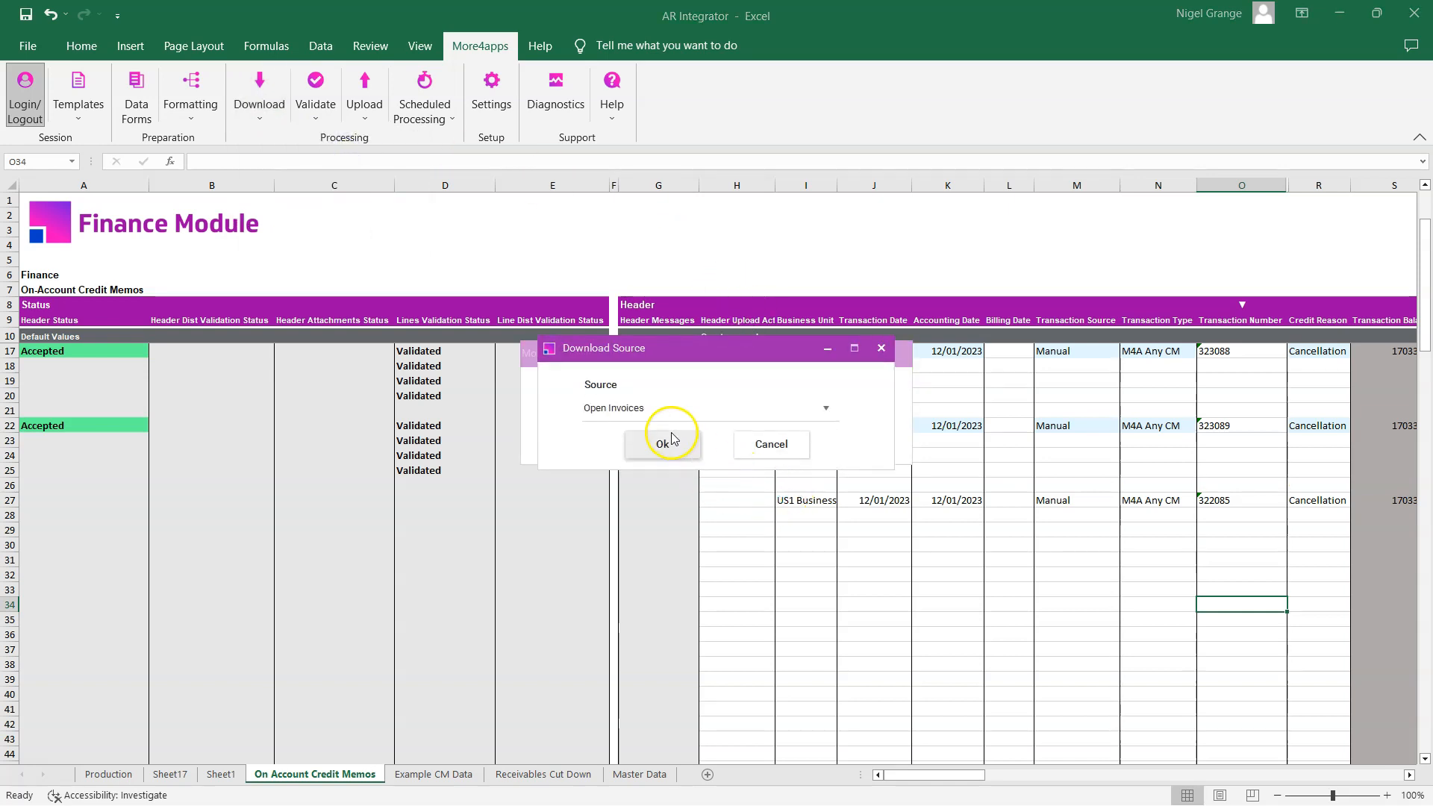
click(682, 415)
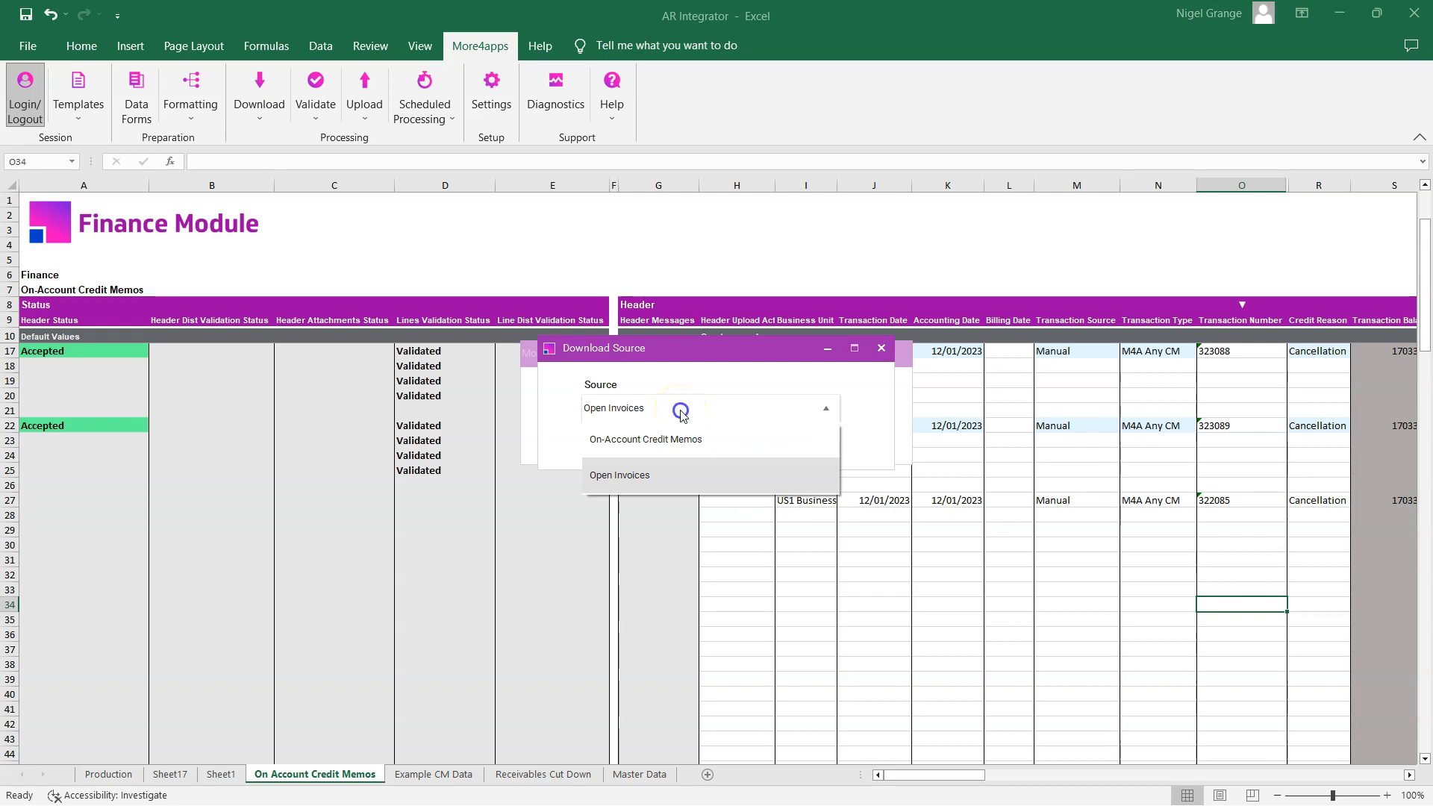
click(681, 416)
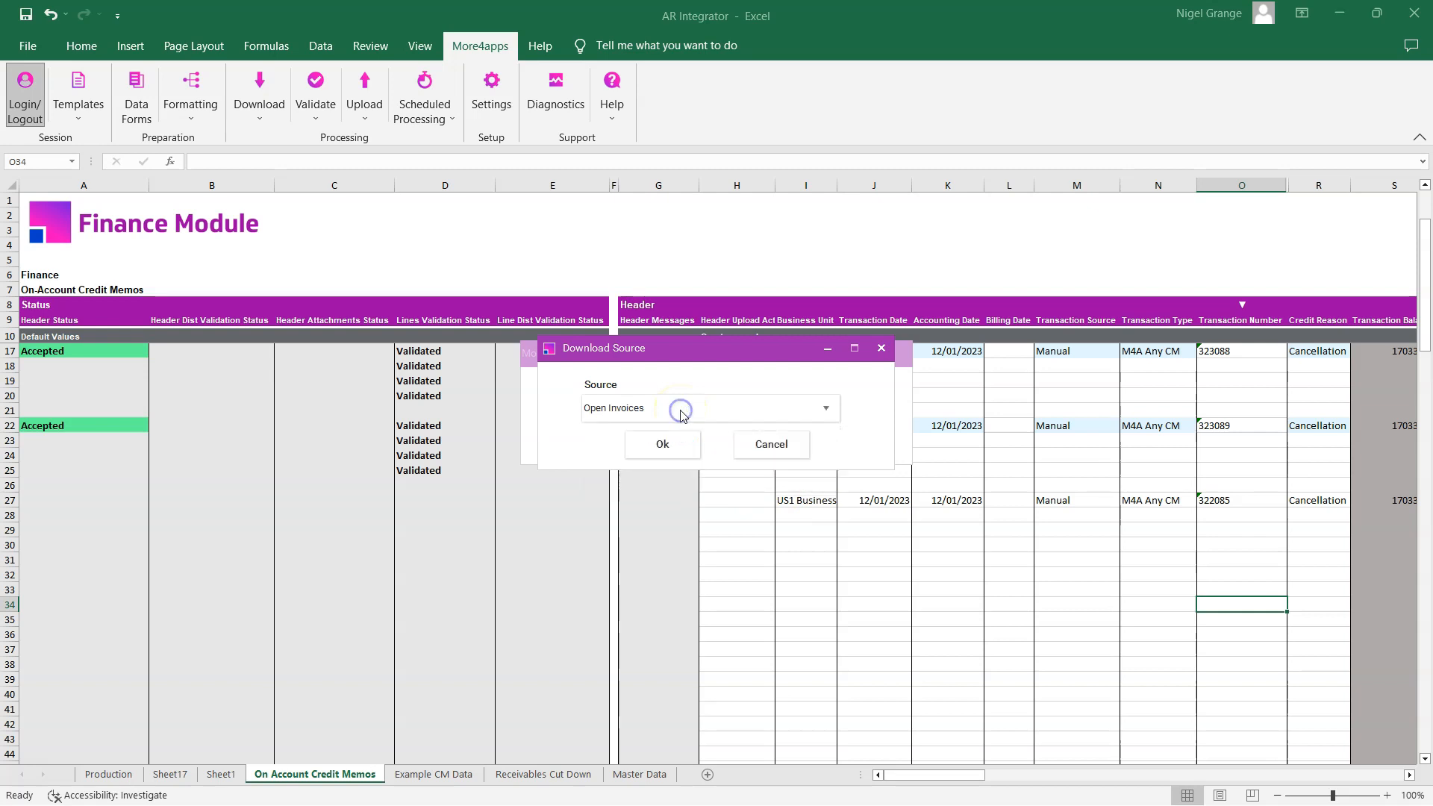
click(661, 446)
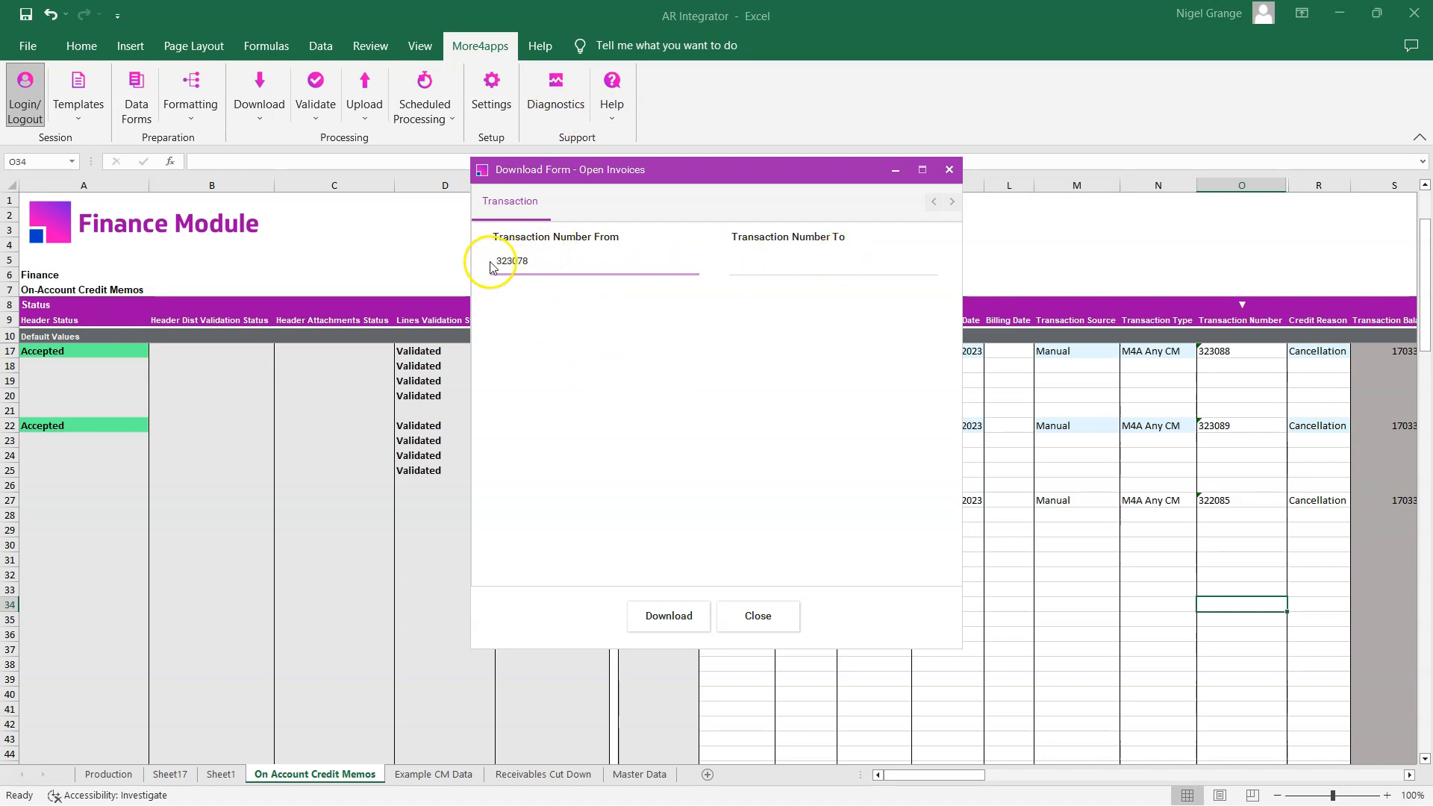
click(668, 614)
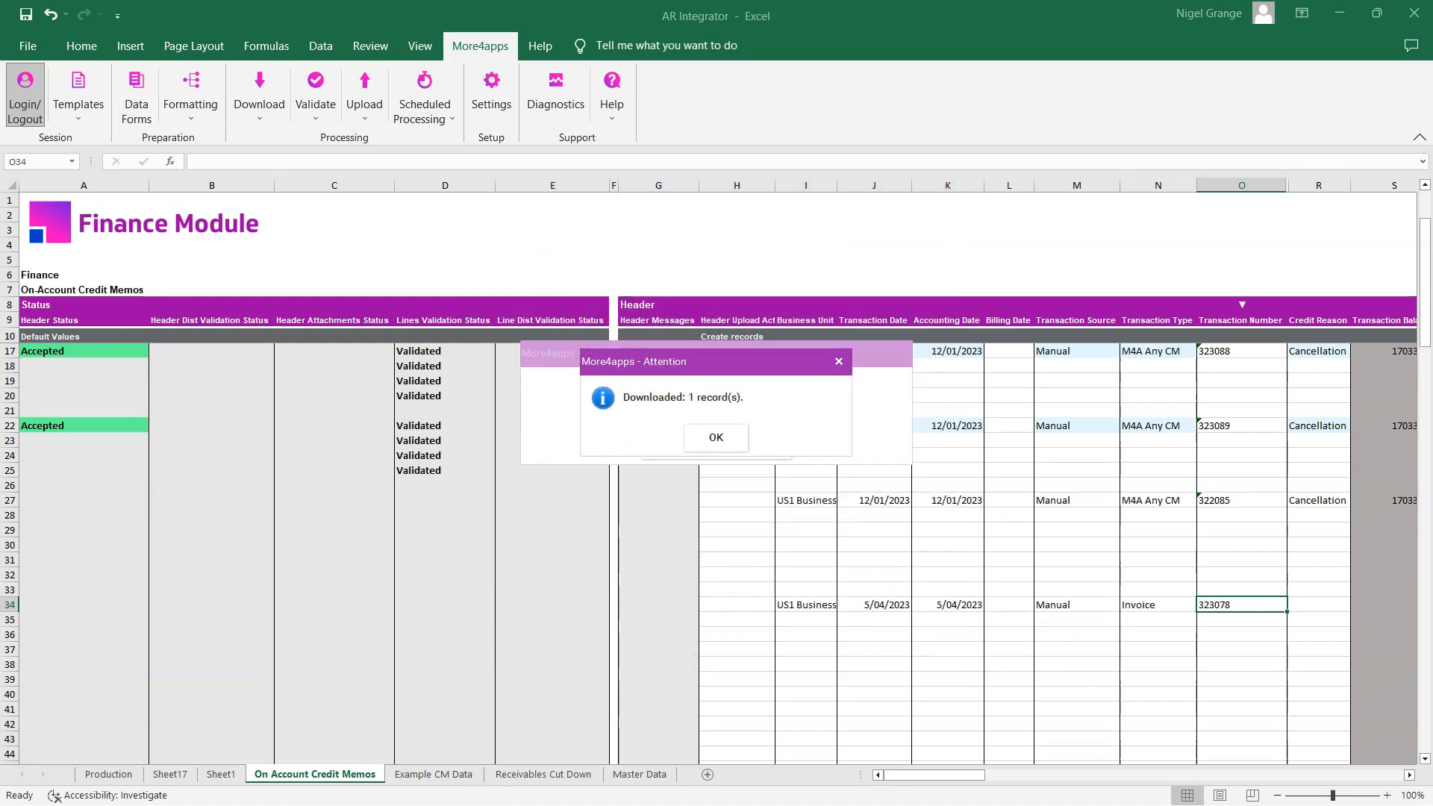
click(715, 437)
Clear the transaction number in O34 and set row 34's transaction type to M4A Any CM through the Header data form.
drag(942, 774, 987, 774)
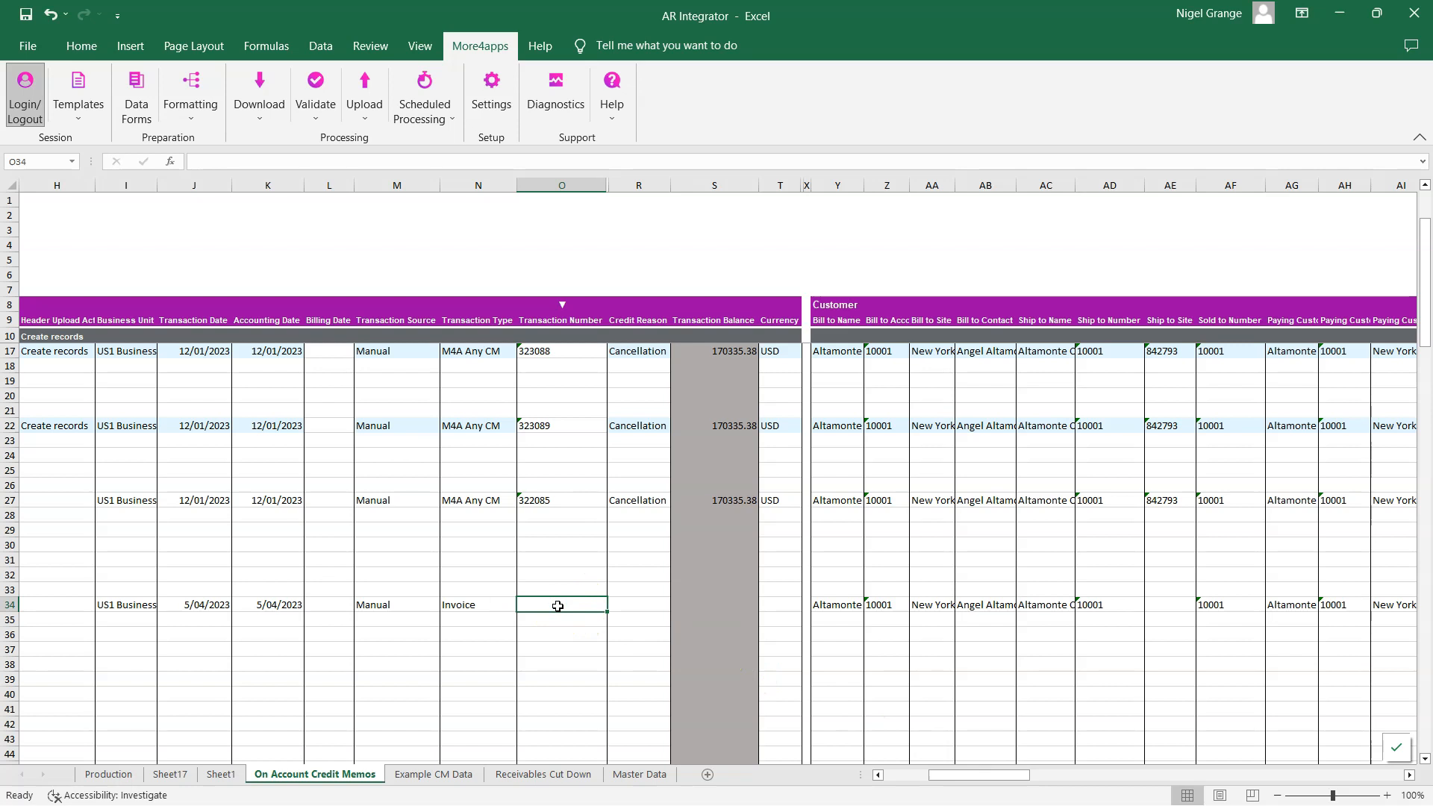
click(462, 606)
click(455, 601)
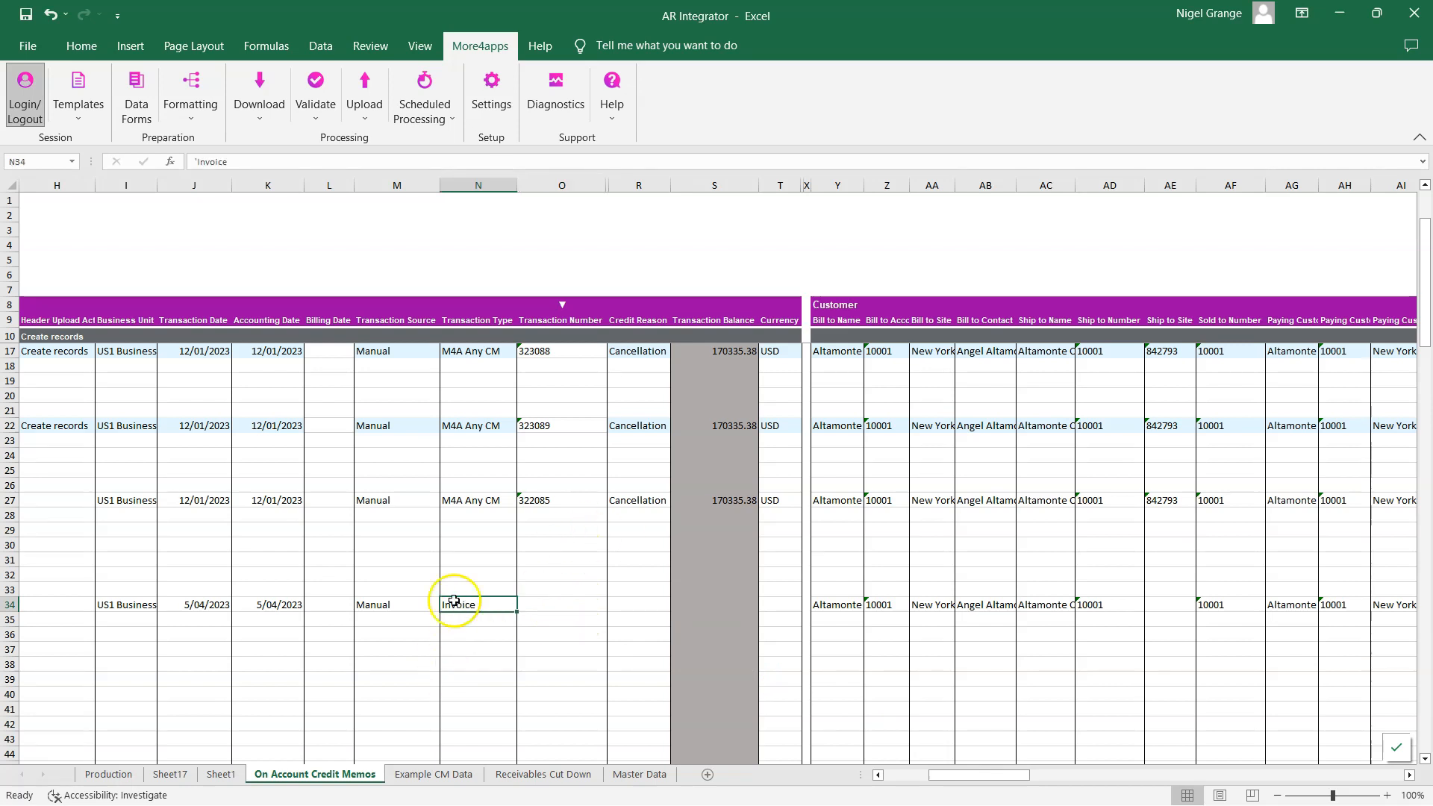
click(136, 90)
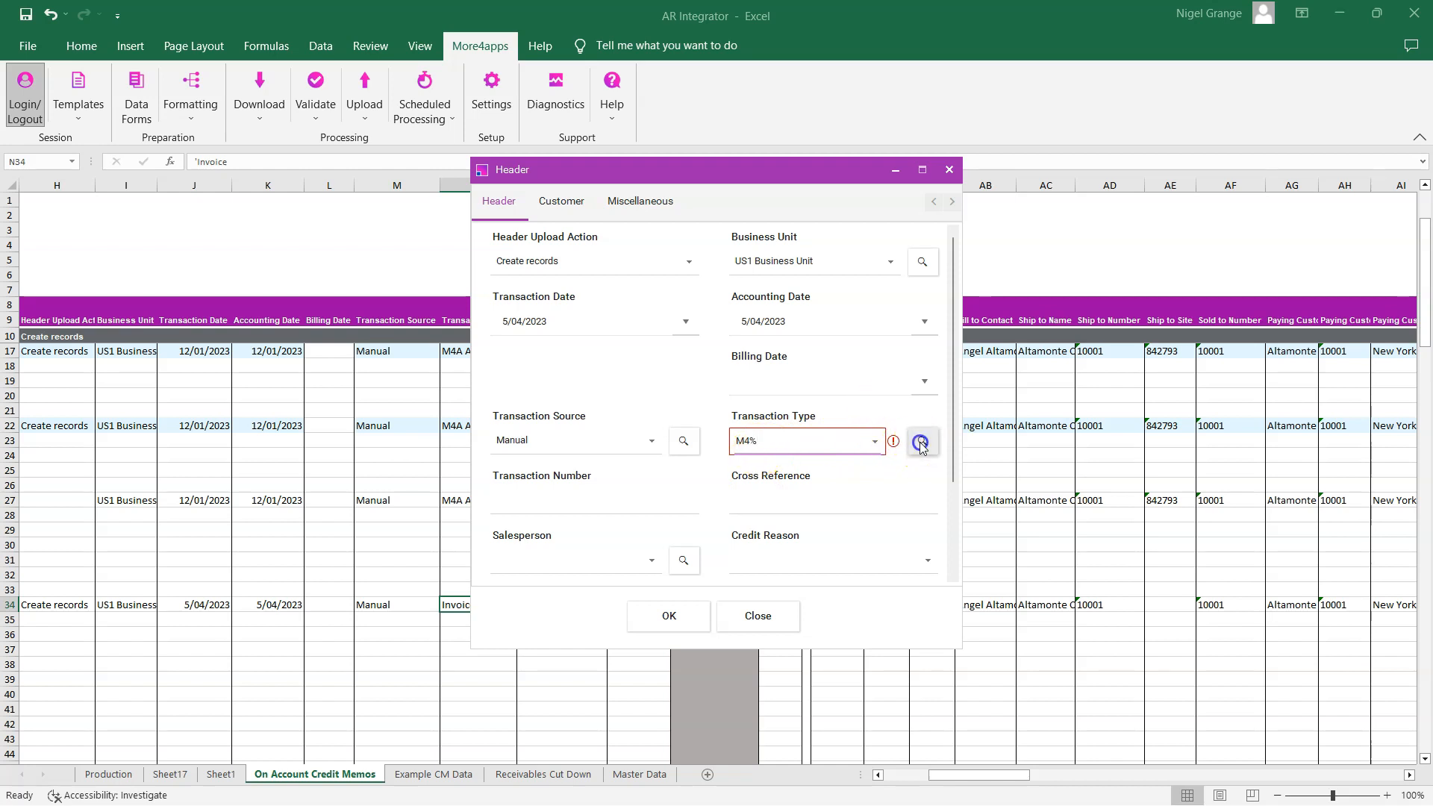
click(875, 442)
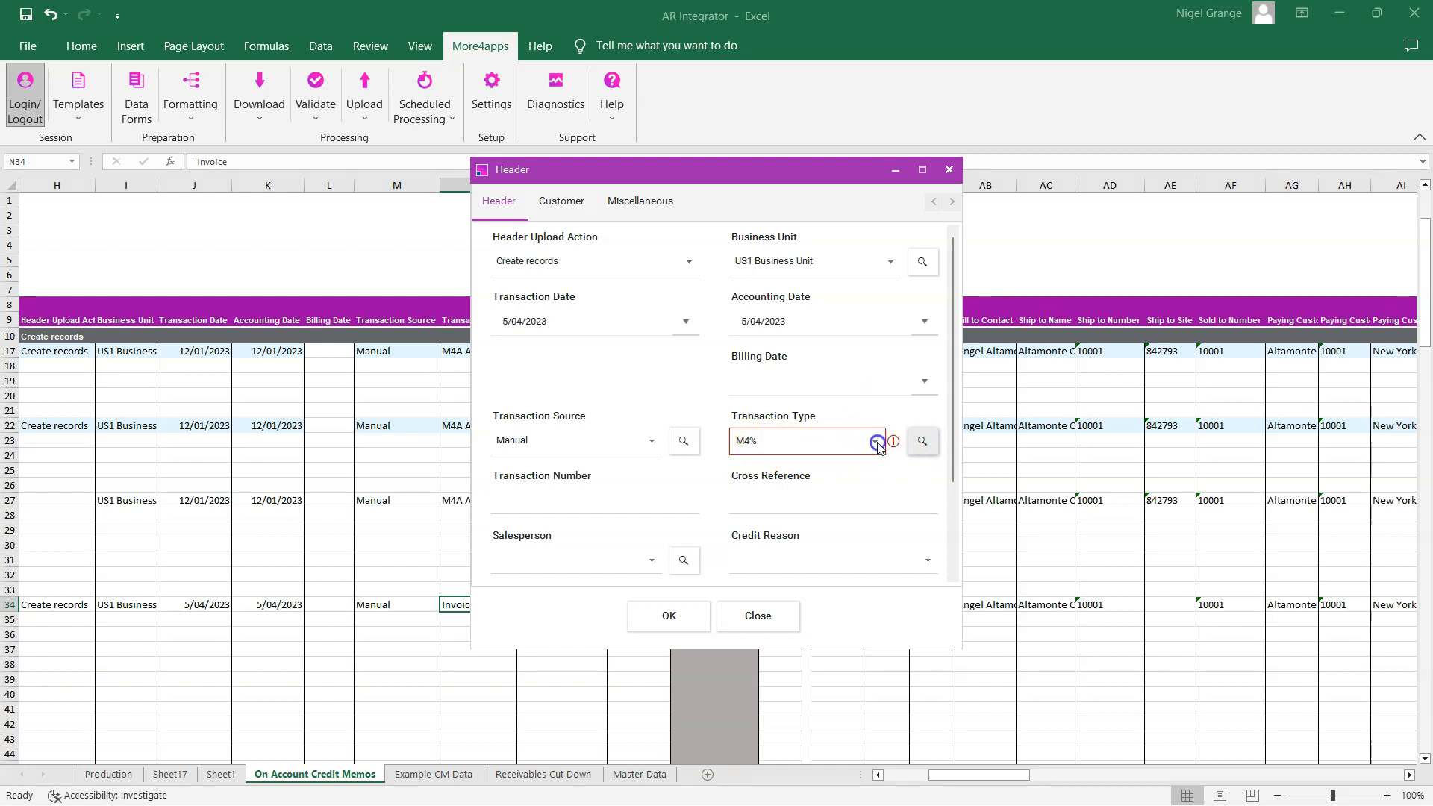
click(876, 442)
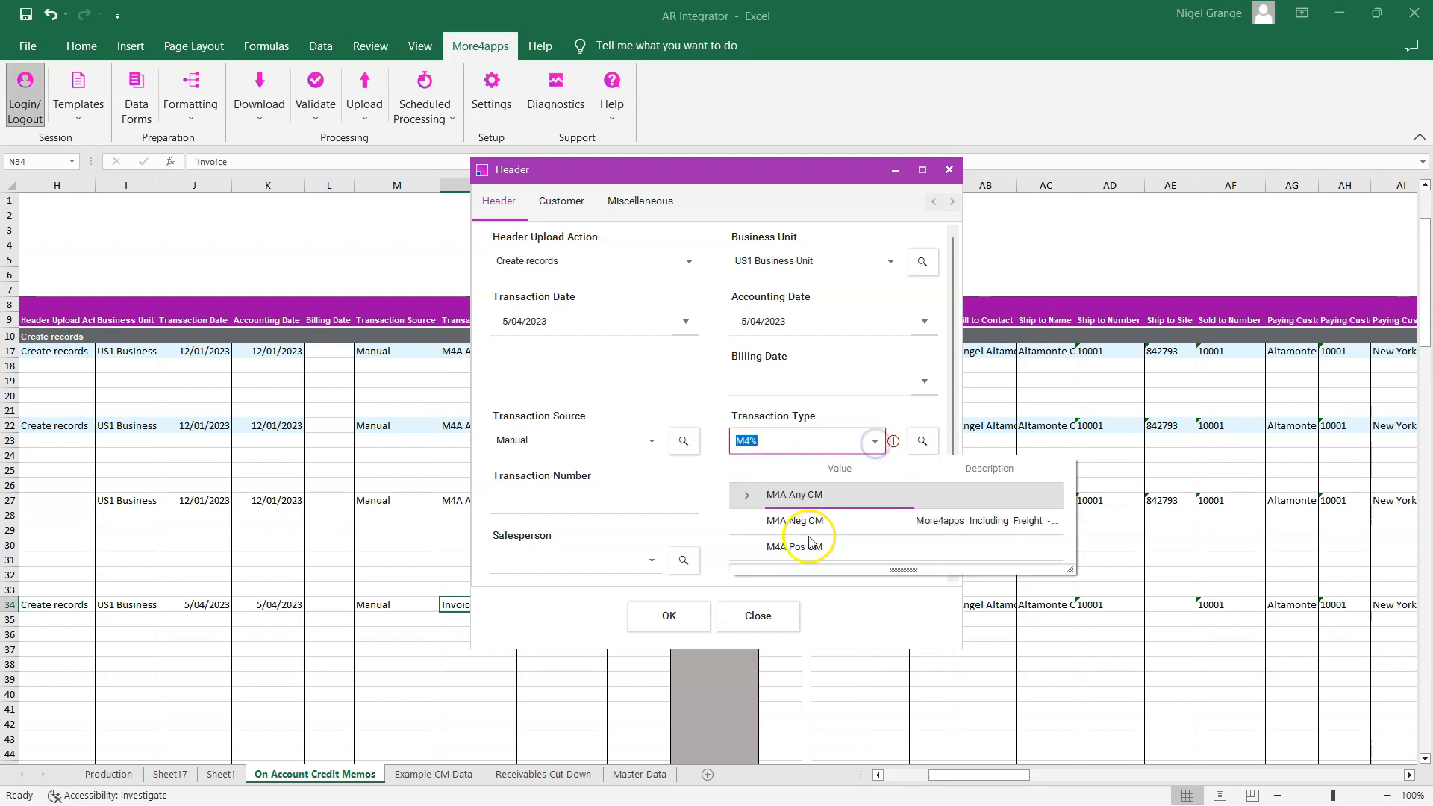
click(814, 496)
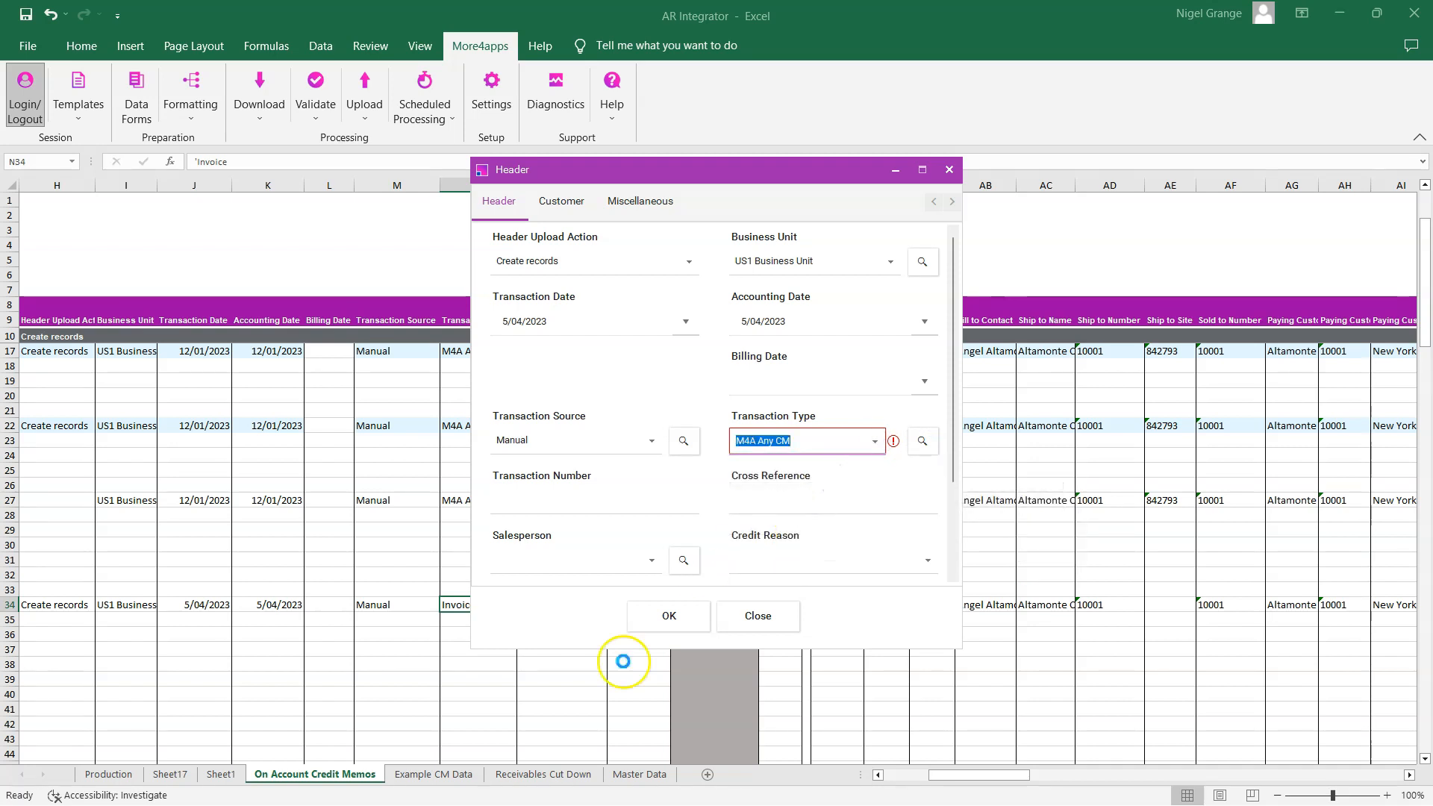
click(681, 618)
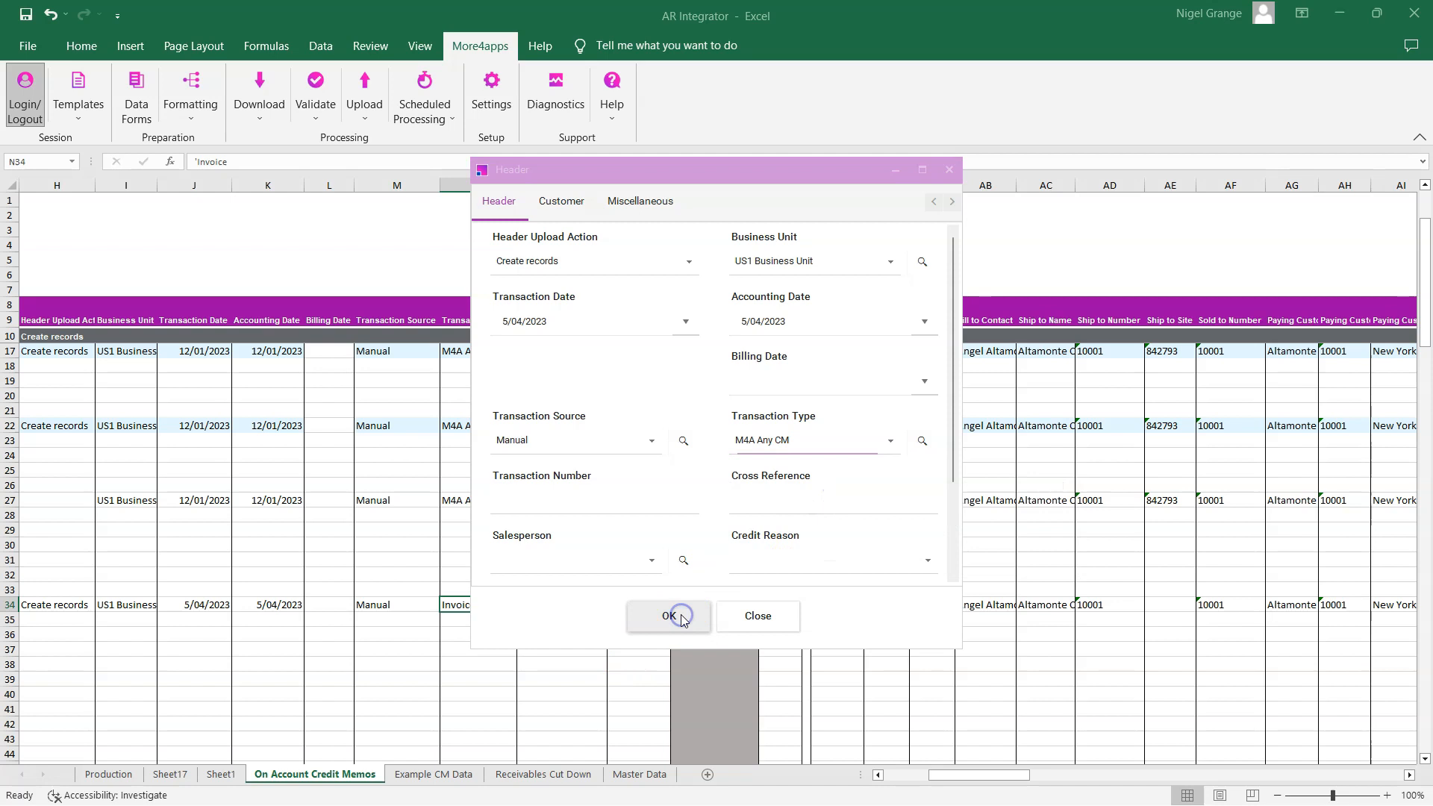
Copy the Cancellation credit reason from R27 into R34.
click(638, 605)
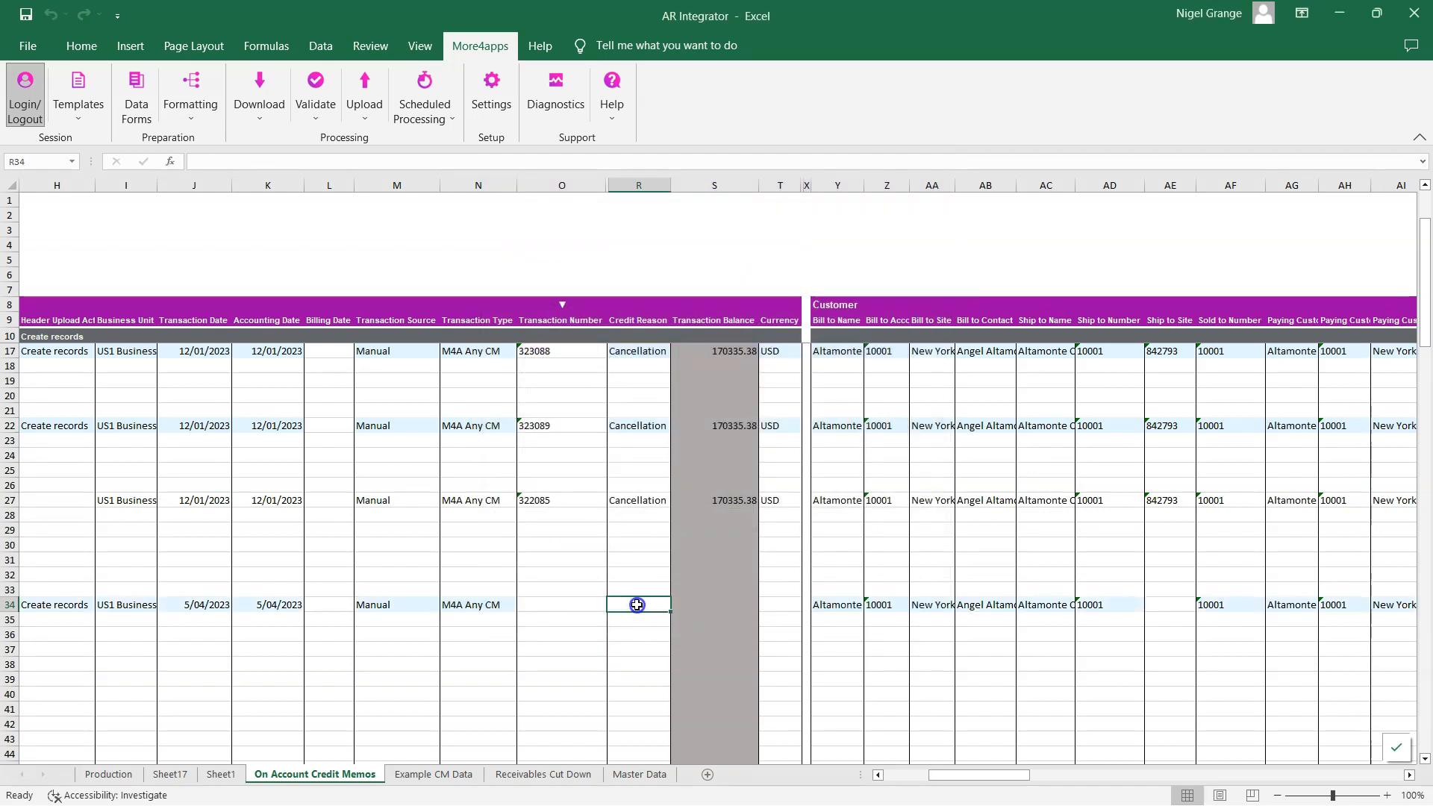
click(641, 505)
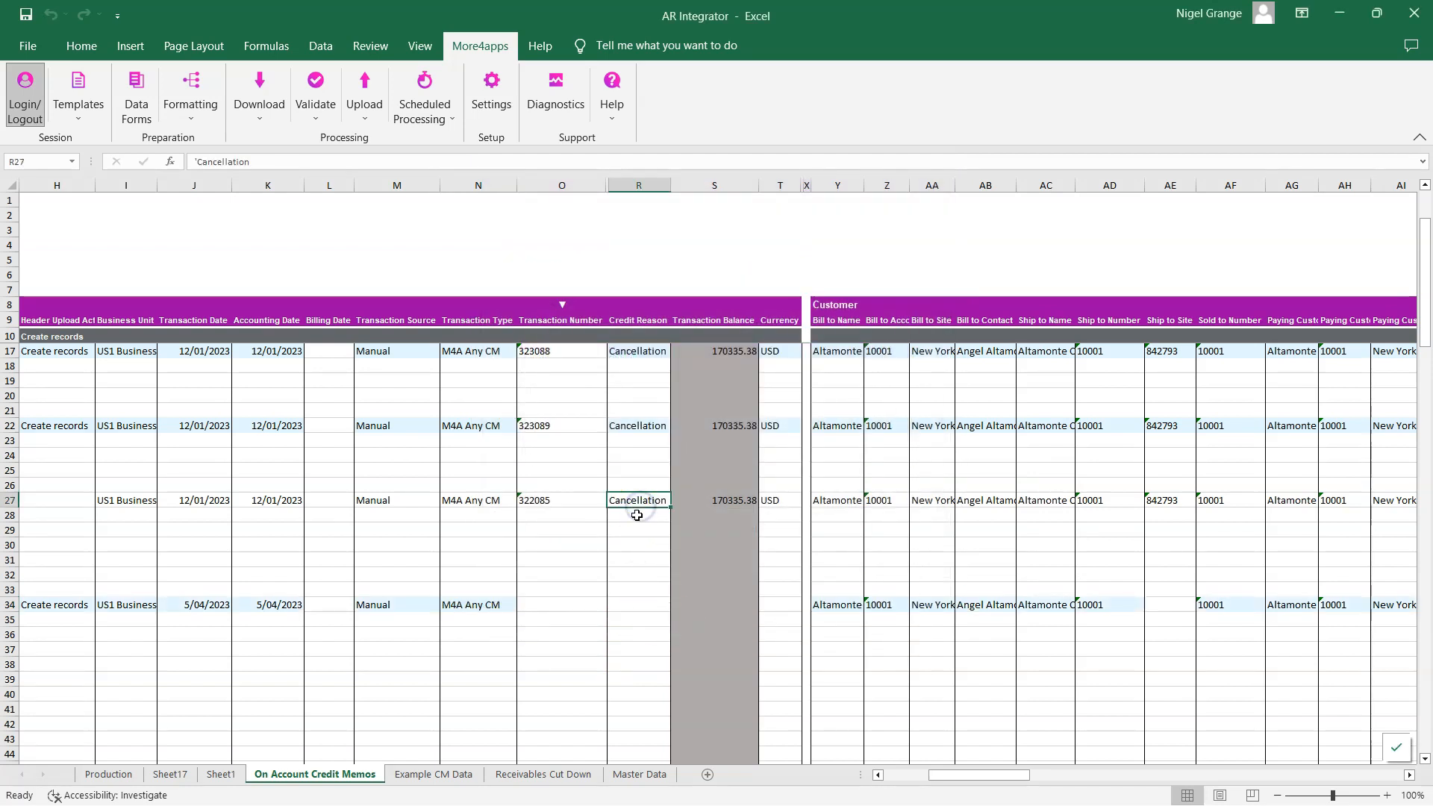
key(ctrl+c)
click(633, 606)
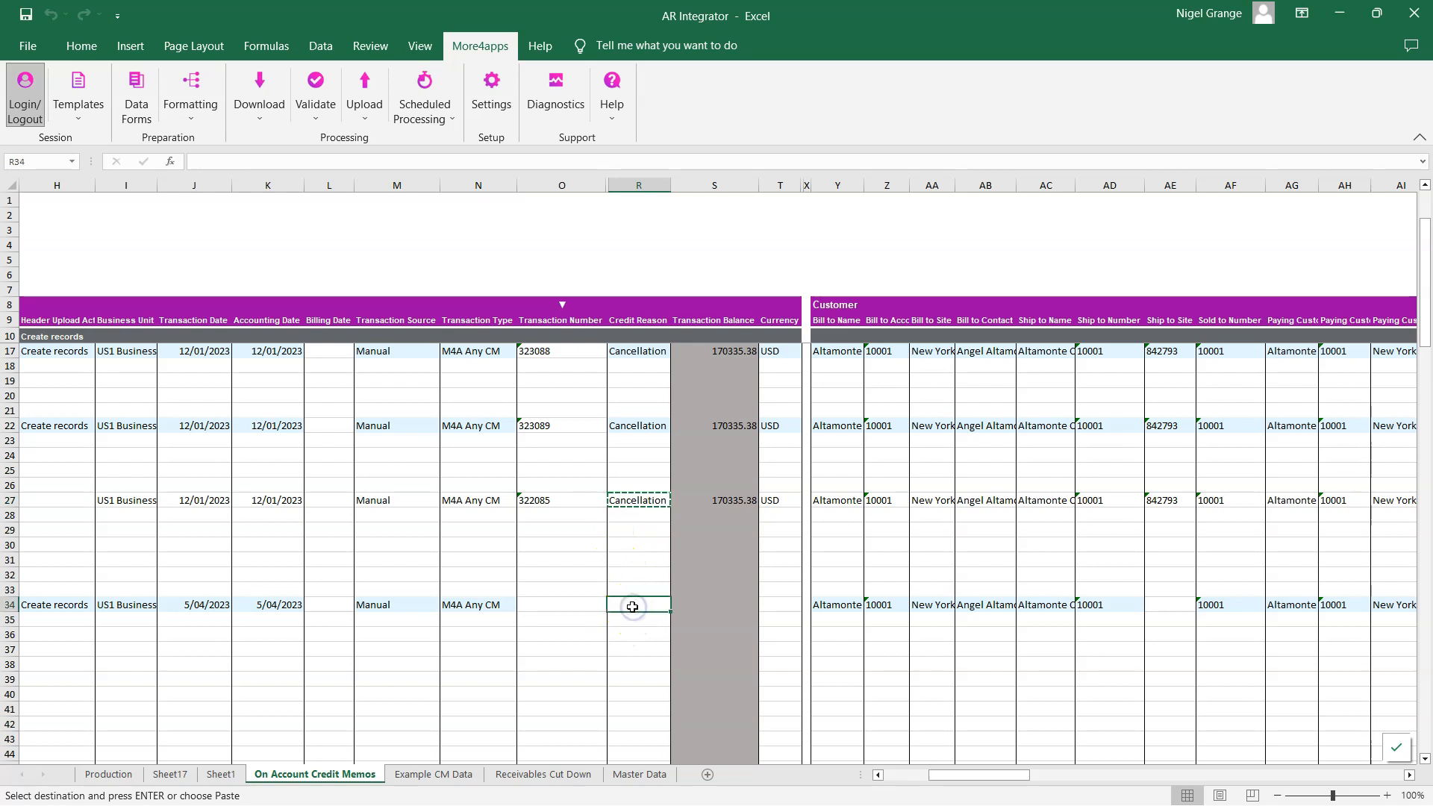
key(ctrl+v)
Copy the Ship to Site value from AE27 into AE34.
drag(979, 774, 1006, 774)
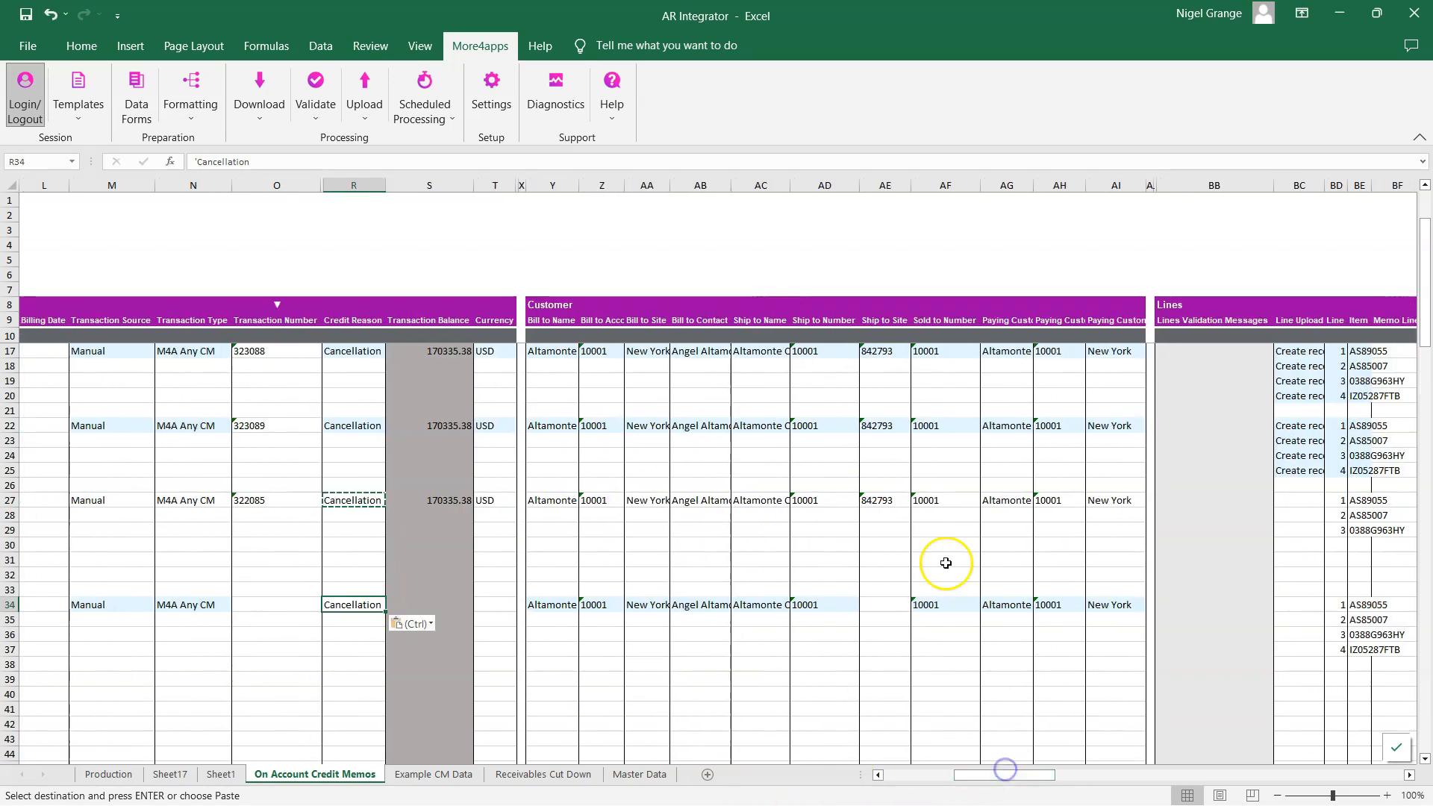
click(885, 498)
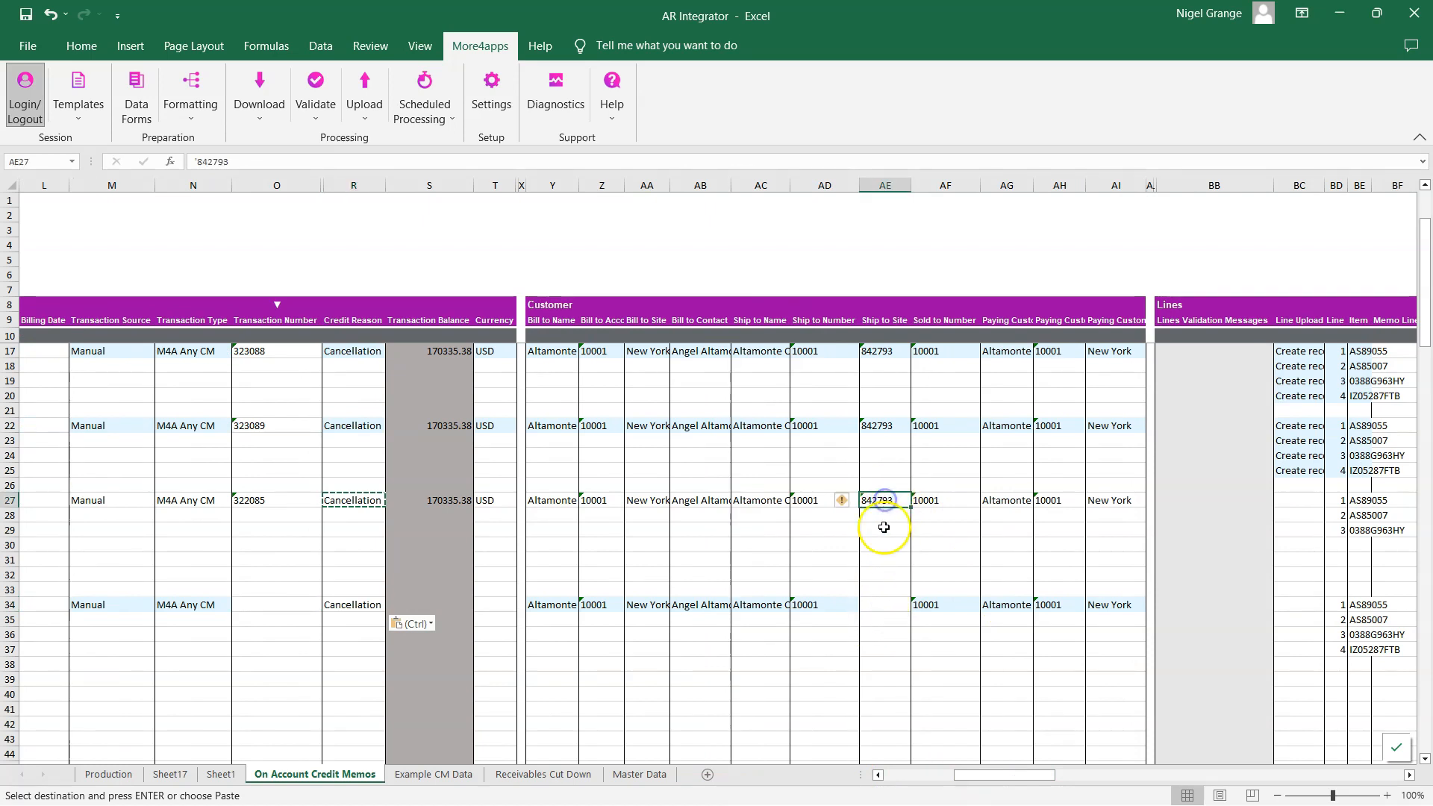
key(ctrl+c)
click(885, 605)
key(ctrl+v)
Enter the values 10, 10 and 20 in the new credit memo's line details, starting at row 34.
drag(1021, 774, 1137, 756)
click(847, 604)
text(10)
key(Return)
key(Return)
text(10)
key(Return)
text(20)
Select the new credit memo's Create records cell in H34 and start uploading the record.
drag(1089, 773, 884, 774)
click(752, 604)
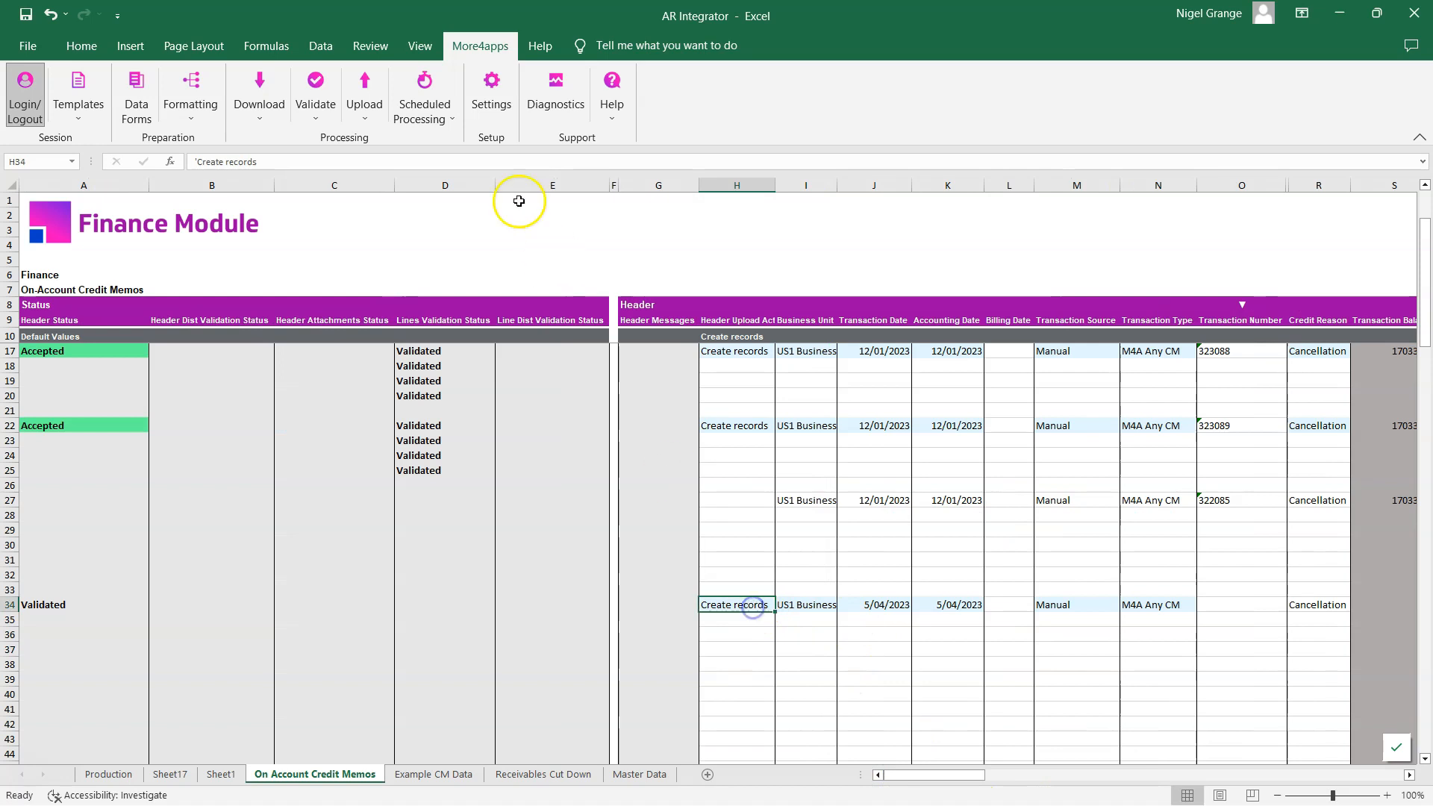
click(364, 93)
click(441, 153)
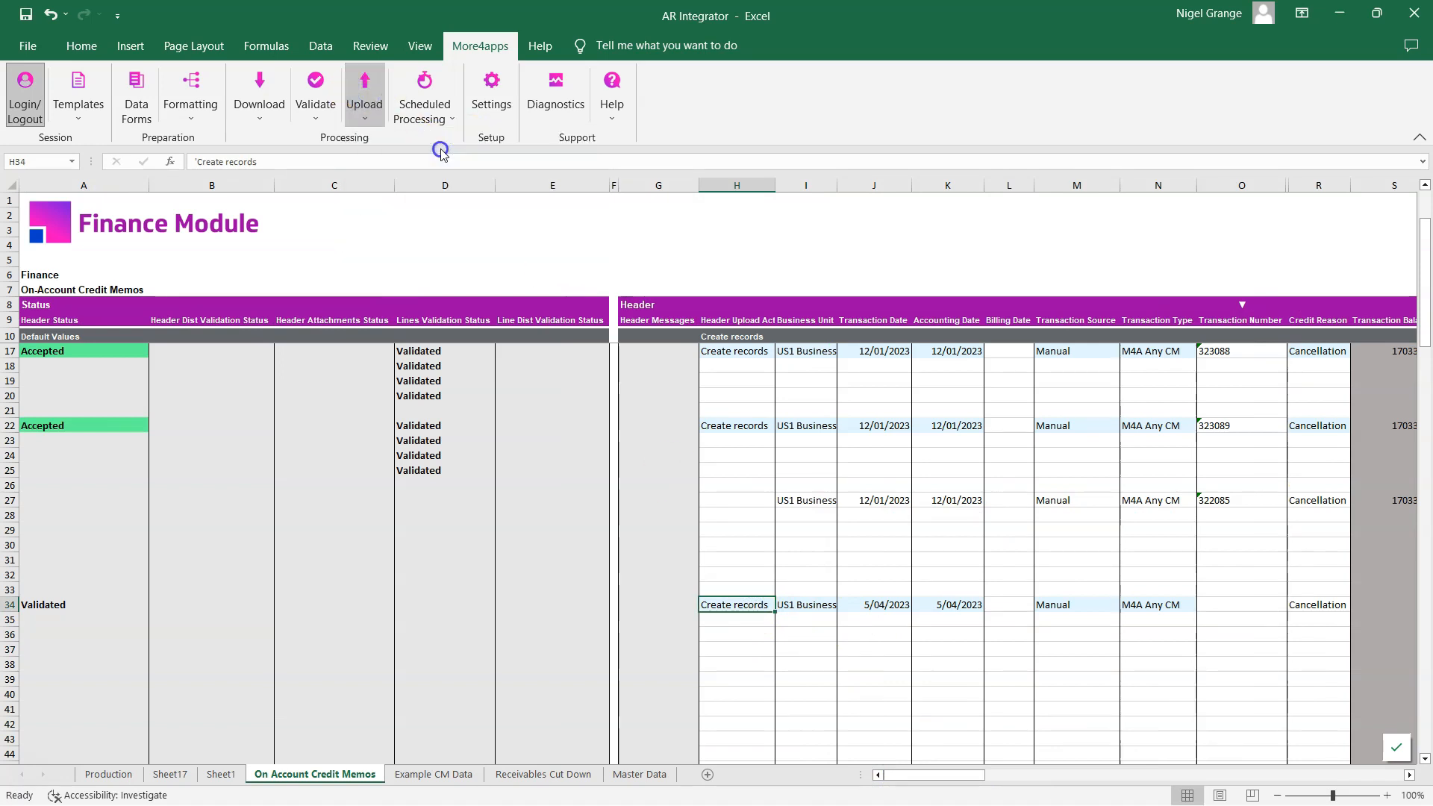